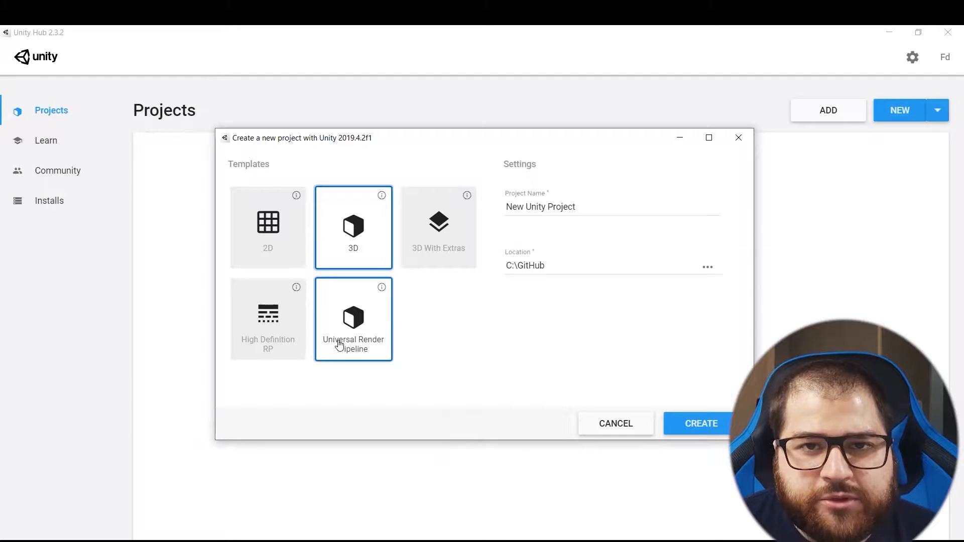
- Name the new 3D project "PrimeirosPassos"
left_click(280, 341)
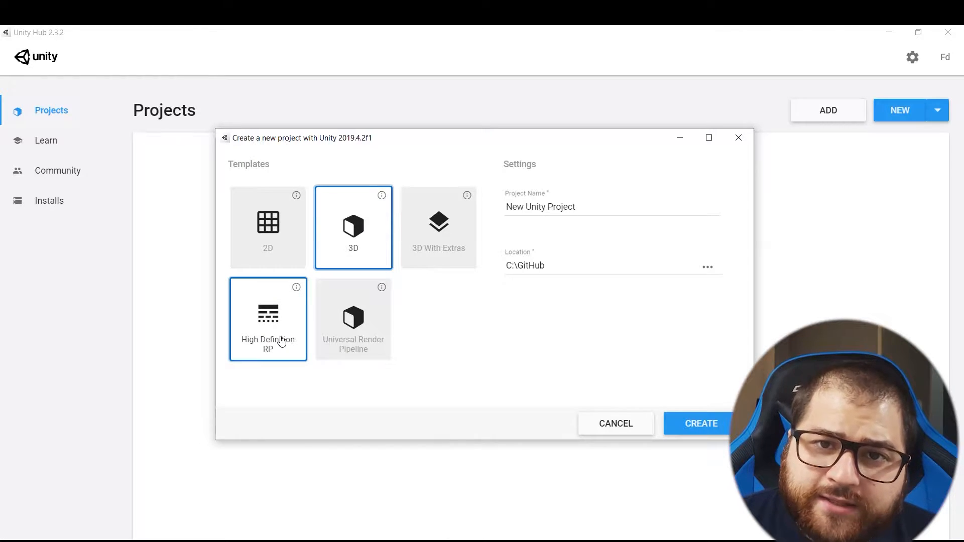
left_click_drag(576, 207, 503, 207)
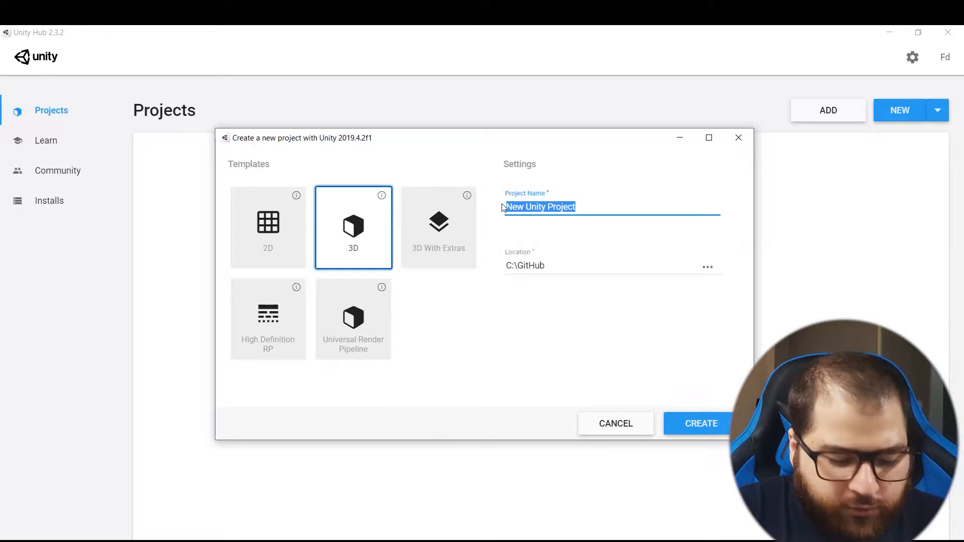
type("PrimeirosPasso")
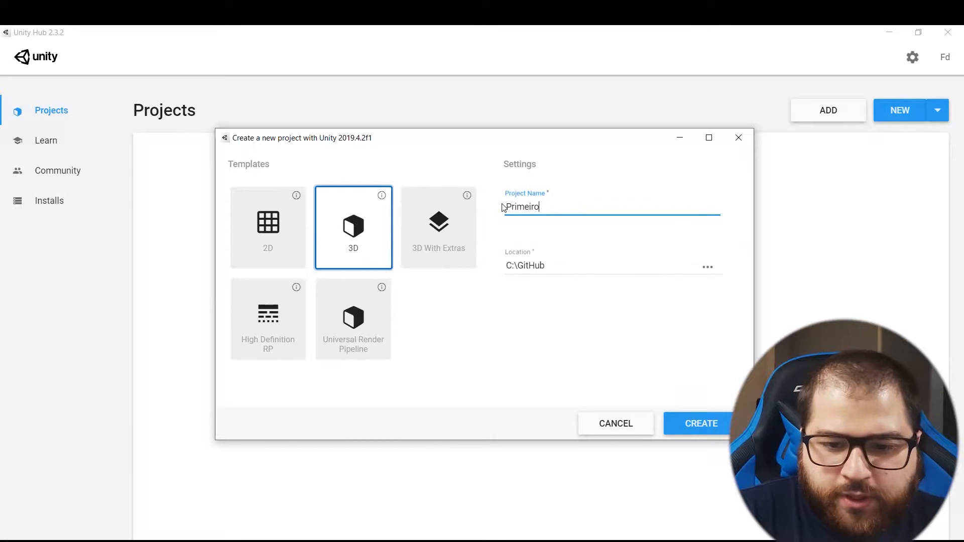
type("s")
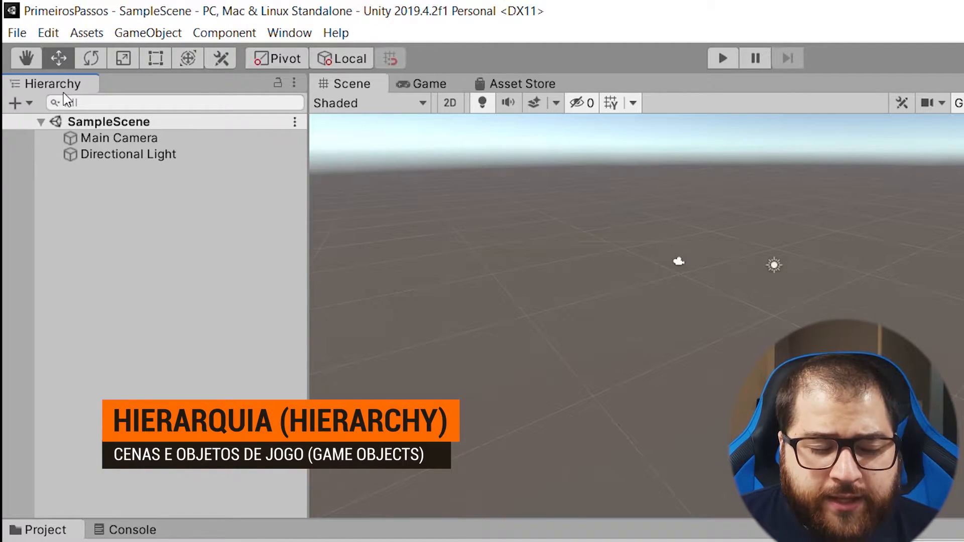
- Examine the contents of SampleScene by selecting the scene, the Main Camera and the Directional Light in turn
left_click(75, 122)
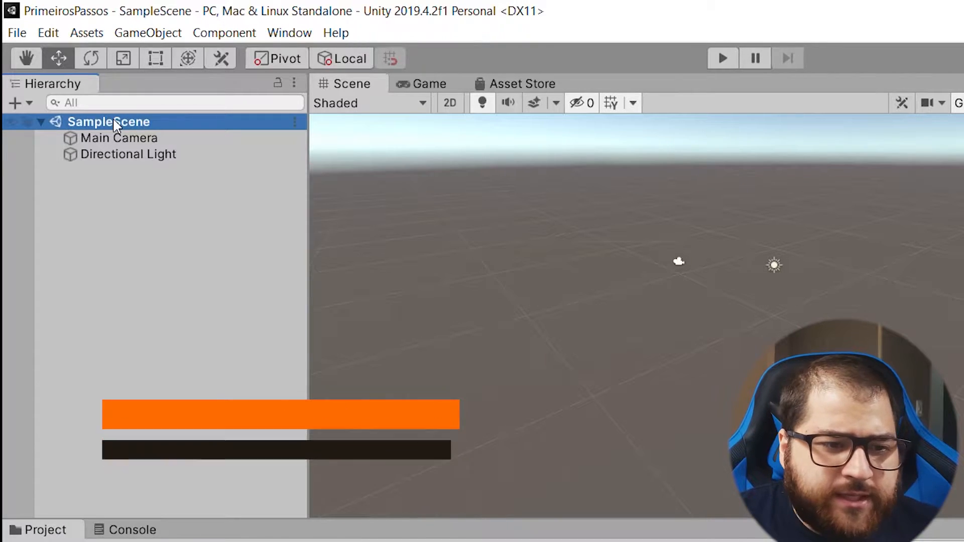
left_click(110, 141)
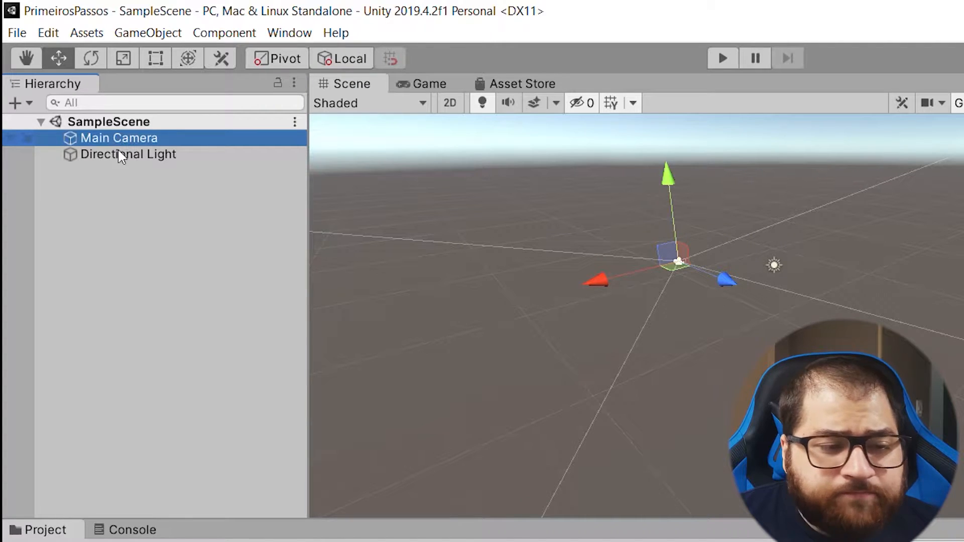
left_click(119, 155)
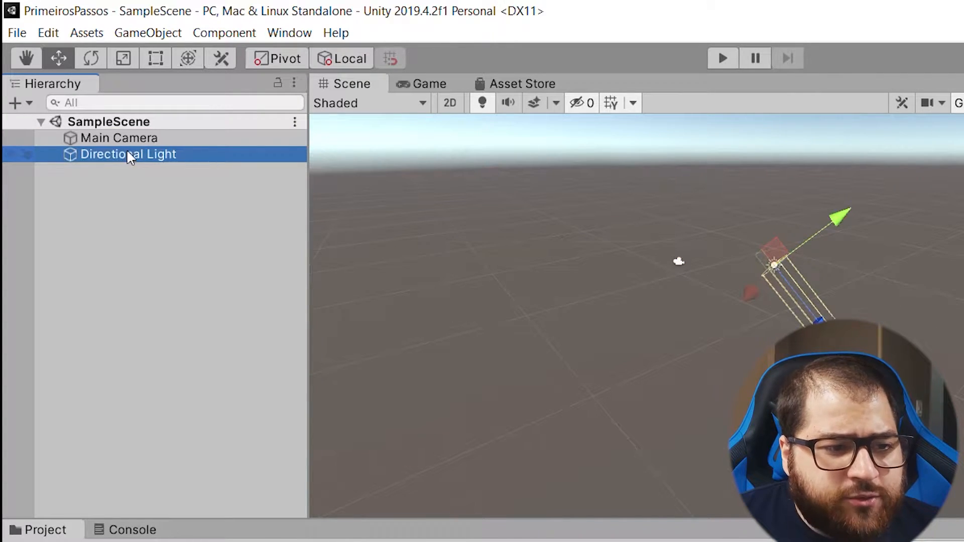
left_click(127, 139)
left_click(145, 157)
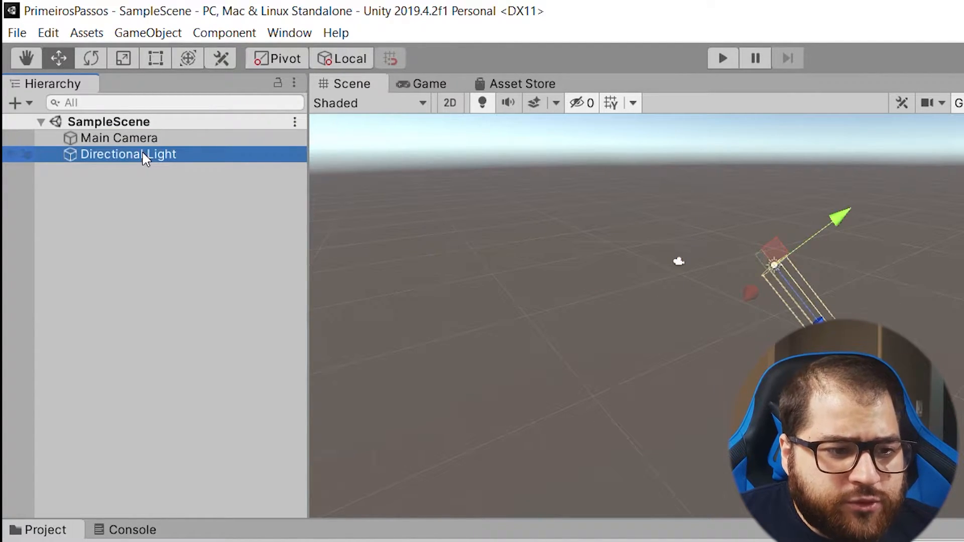
left_click(148, 139)
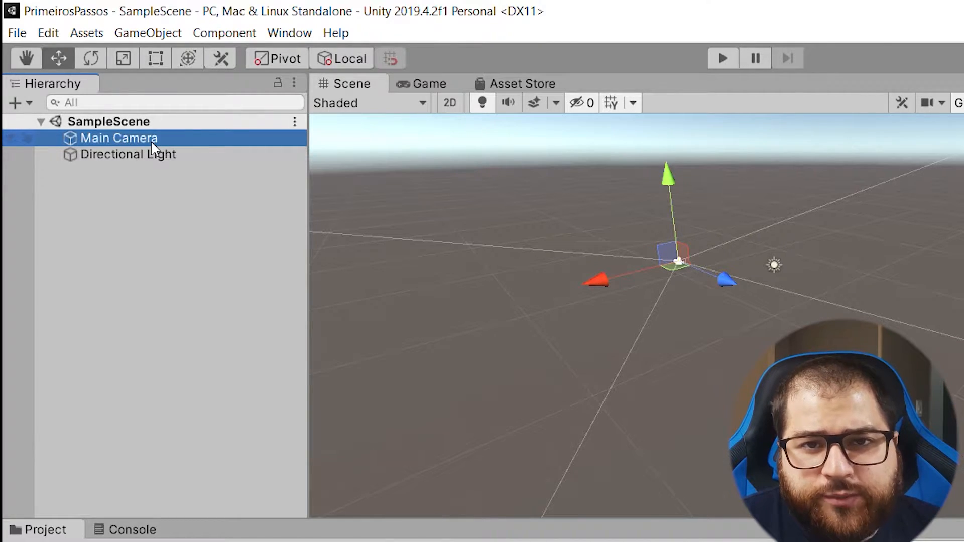
left_click(134, 154)
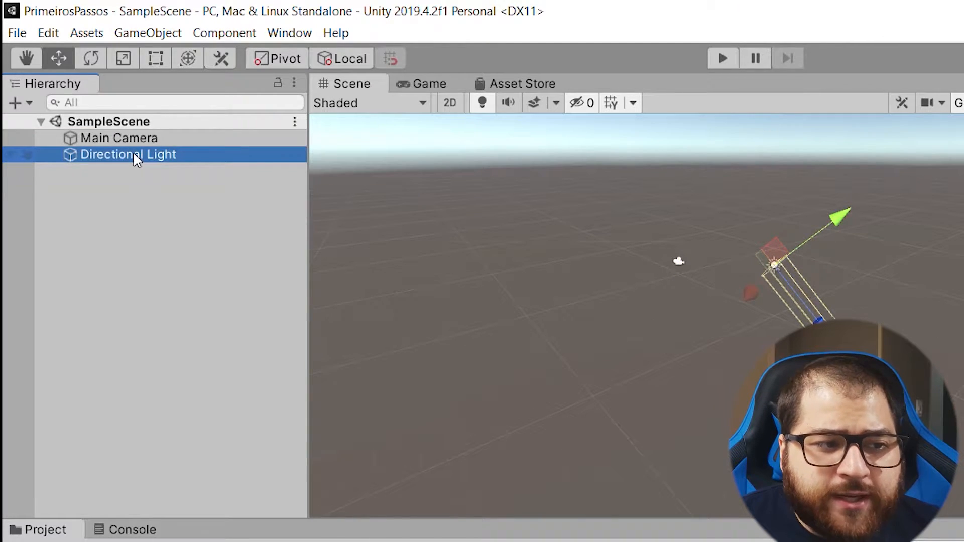
double_click(109, 137)
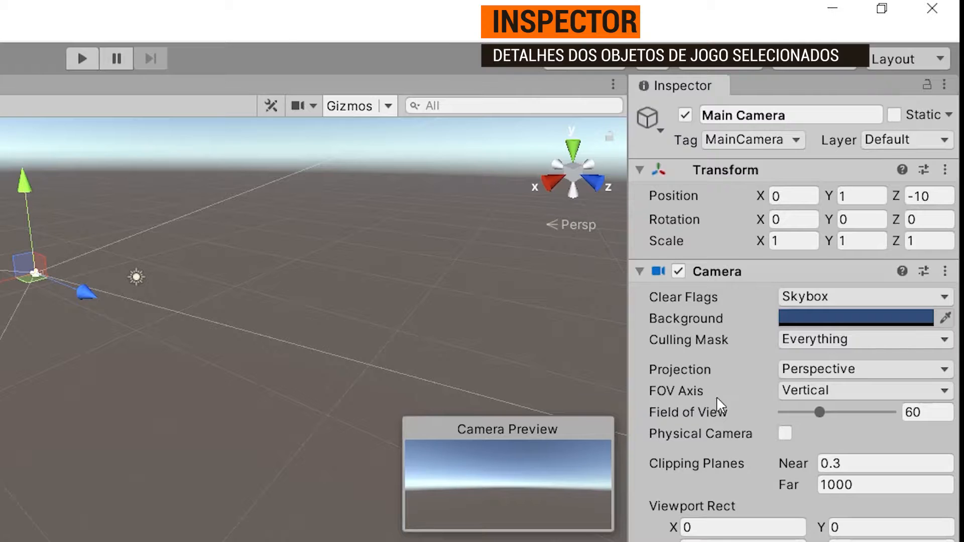
- Collapse the Main Camera's Camera component and the Directional Light's Light component, and fold and unfold the Transform details
left_click(639, 271)
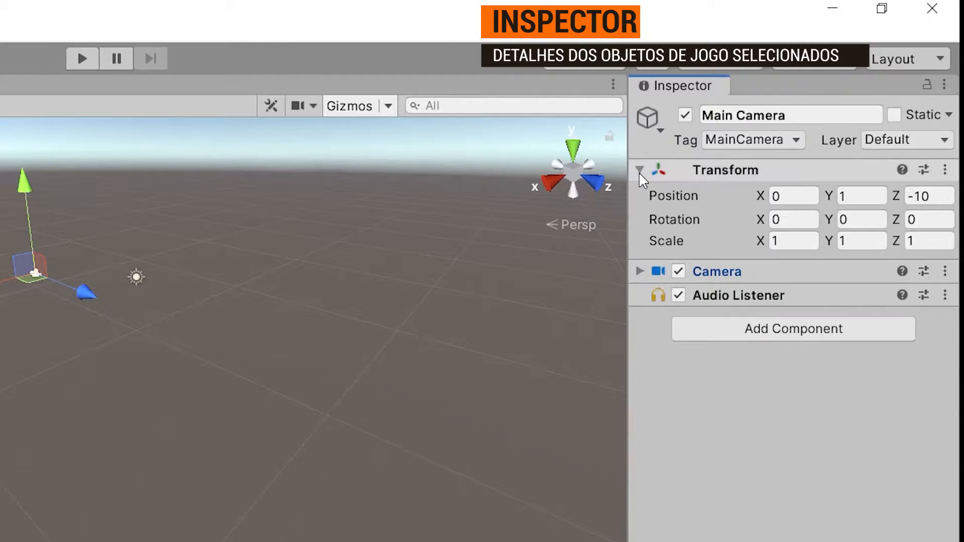
left_click(639, 170)
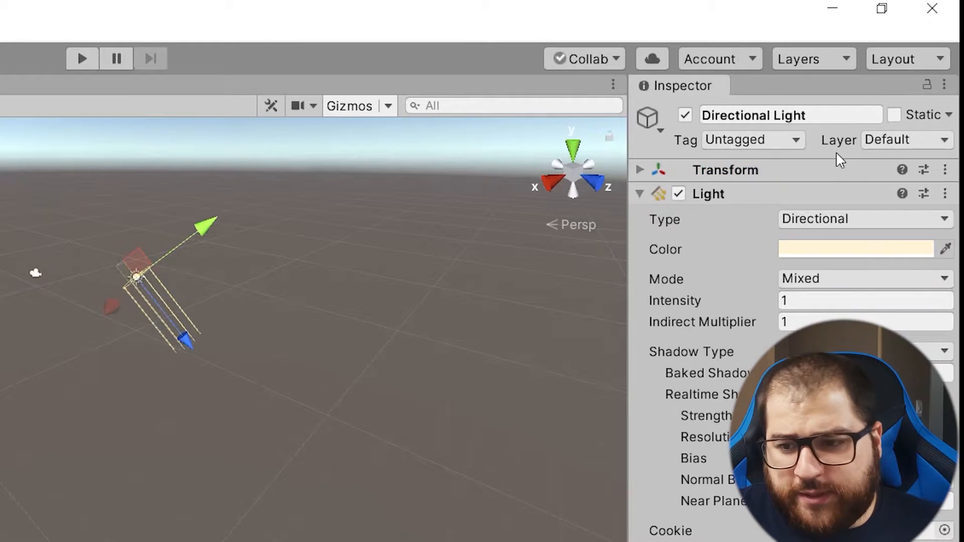
left_click(640, 194)
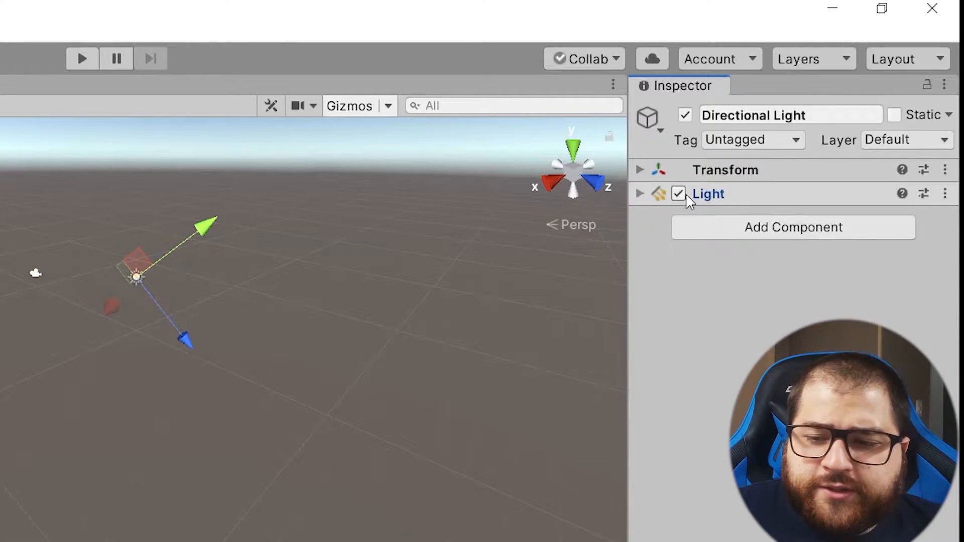
left_click(718, 174)
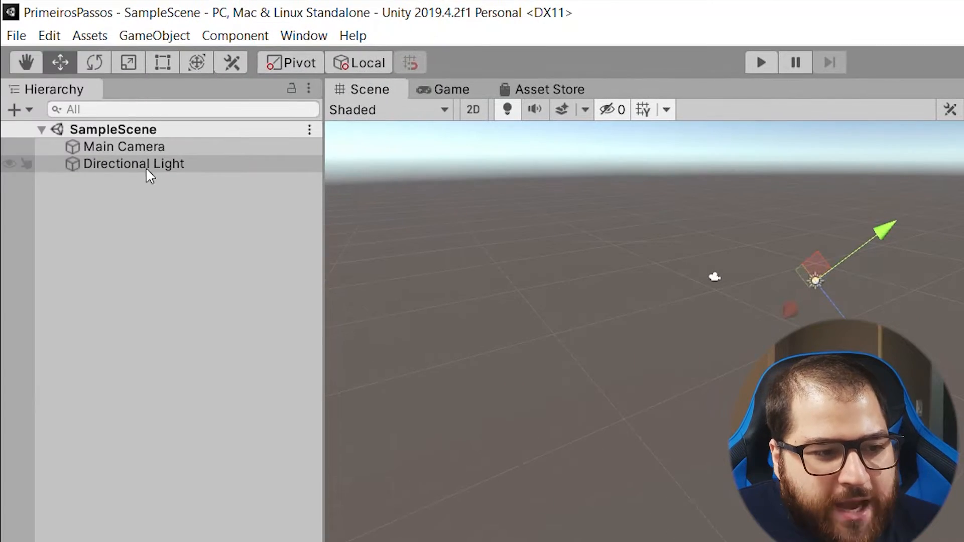
- Select the Main Camera and examine where it sits in the scene relative to the Directional Light
left_click(133, 152)
left_click(128, 161)
left_click(130, 153)
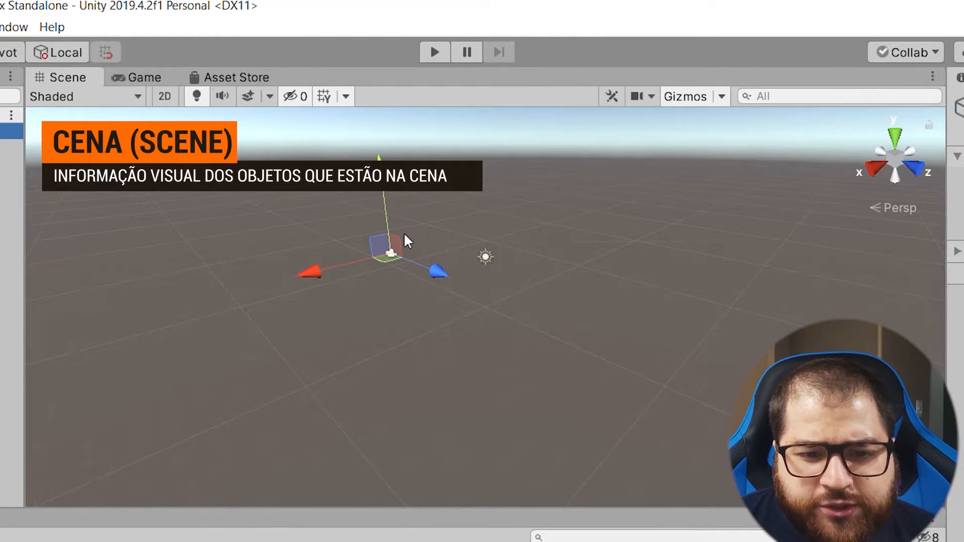
middle_click_drag(292, 221, 363, 305)
scroll(369, 322, "up", 4)
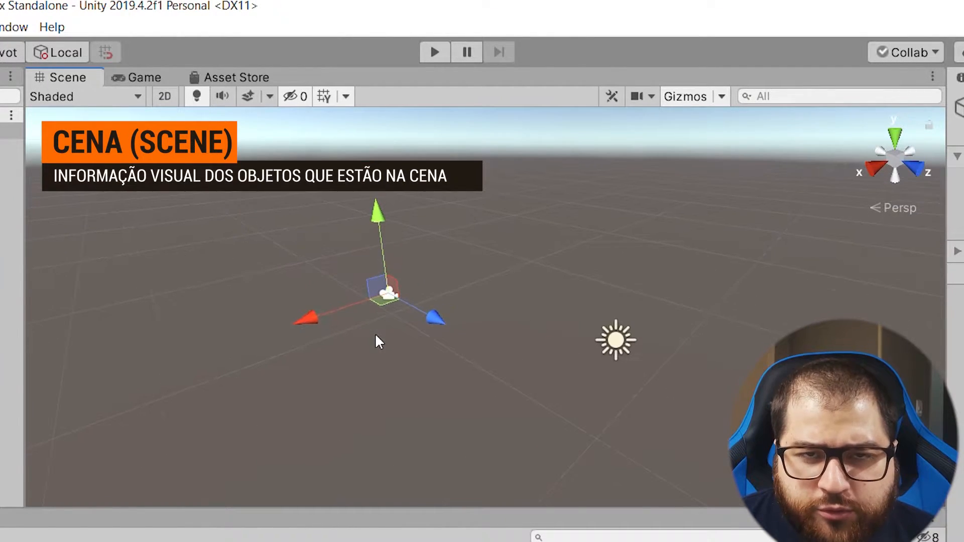
middle_click_drag(282, 265, 318, 239)
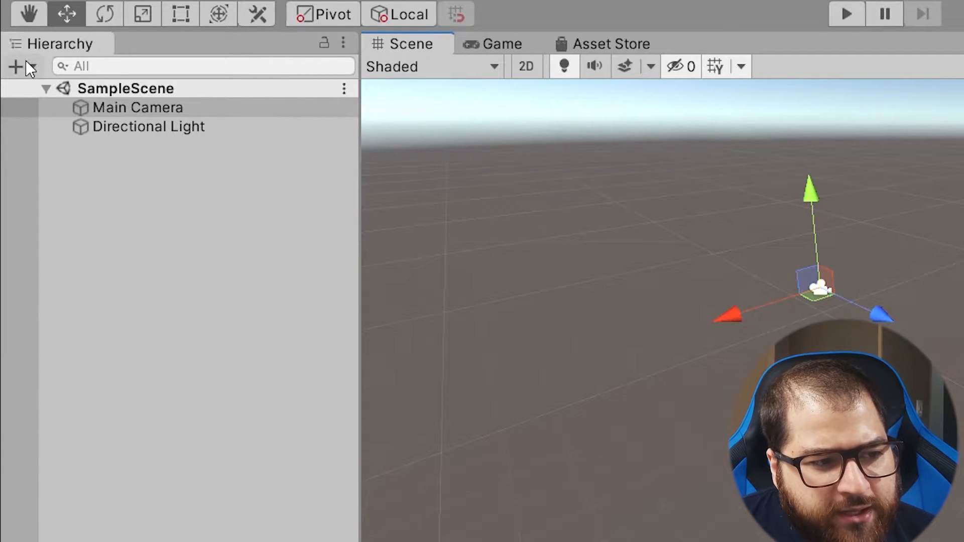
- Add a 3D Cube to SampleScene
left_click(24, 62)
mouse_move(67, 137)
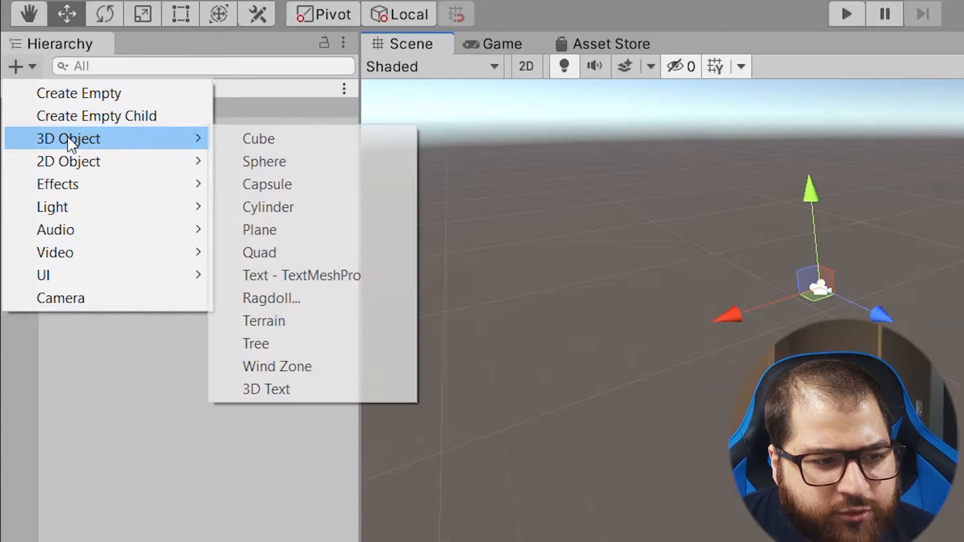
left_click(259, 143)
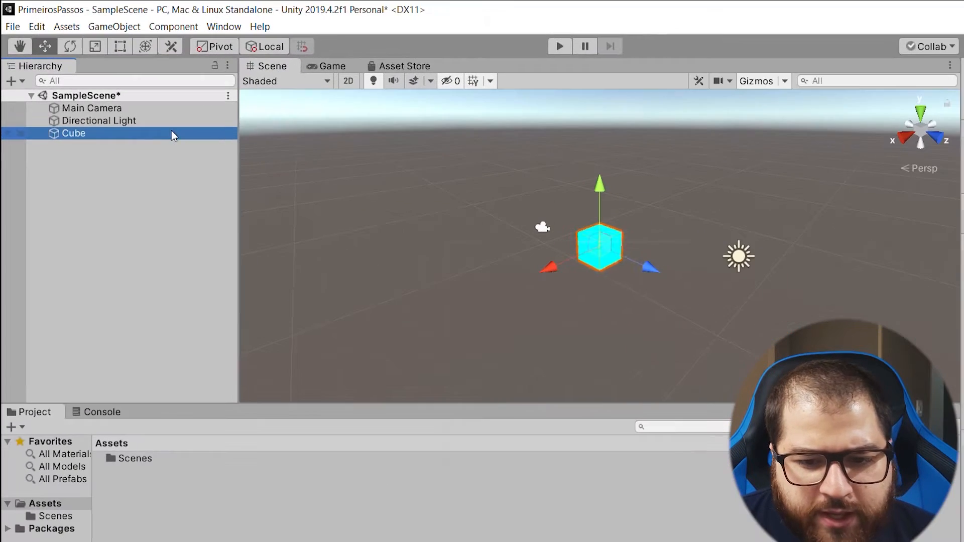
middle_click_drag(639, 287, 579, 277)
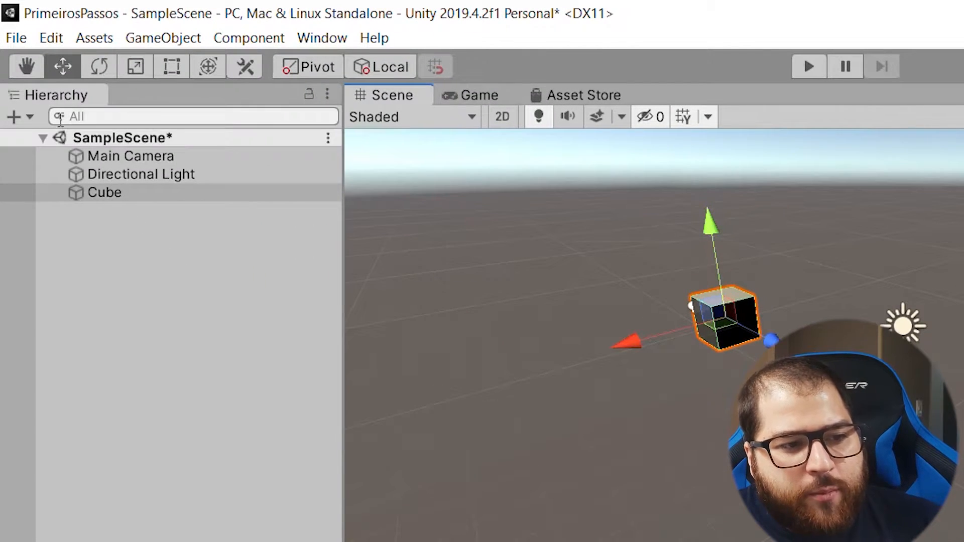
- Reposition the cube with the Move tool, shifting it along each of its three axes and then within a plane
left_click(27, 67)
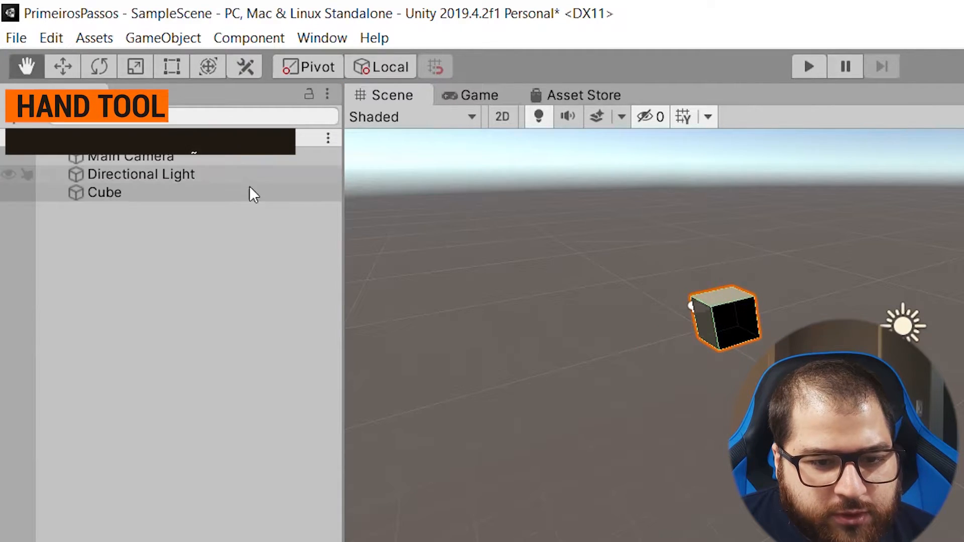
left_click_drag(640, 288, 577, 238)
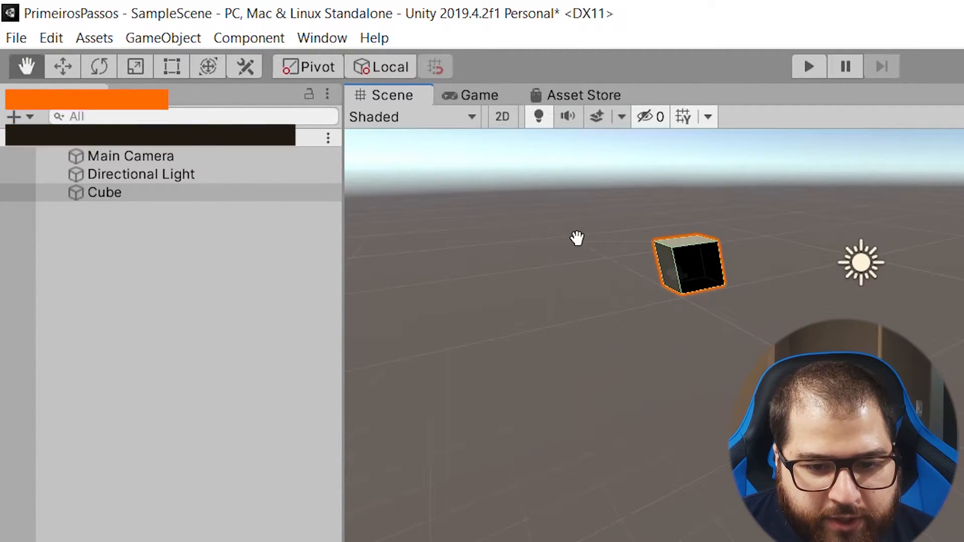
left_click(54, 60)
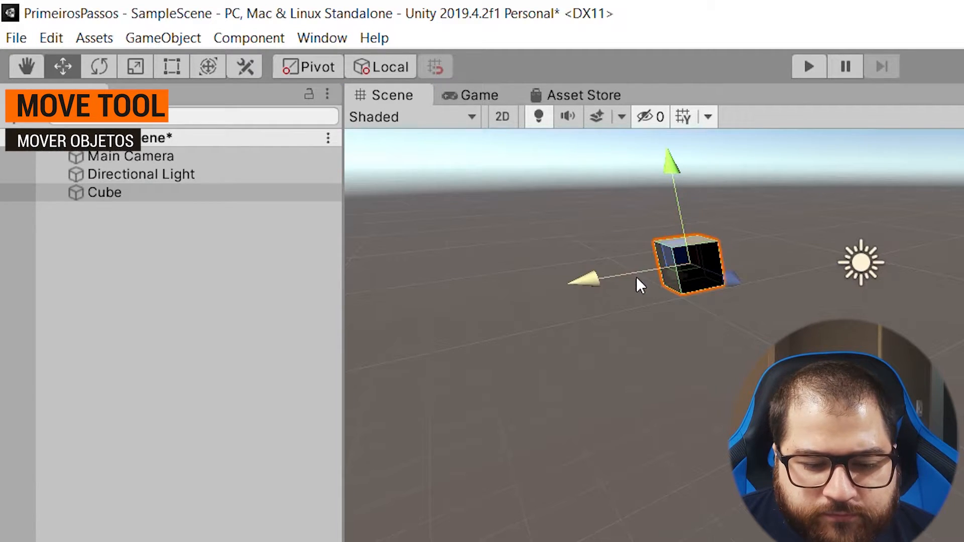
left_click_drag(589, 282, 525, 291)
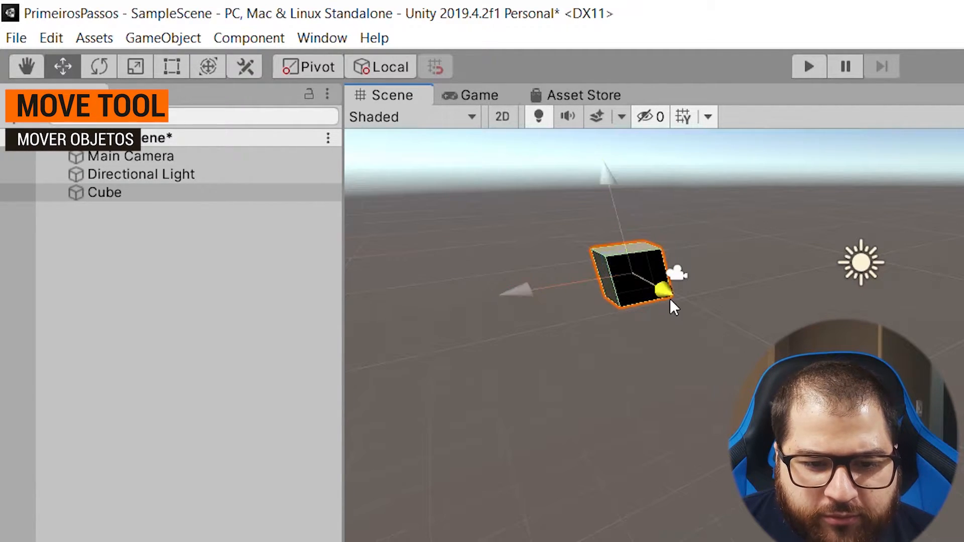
left_click_drag(660, 293, 773, 351)
left_click_drag(717, 236, 707, 180)
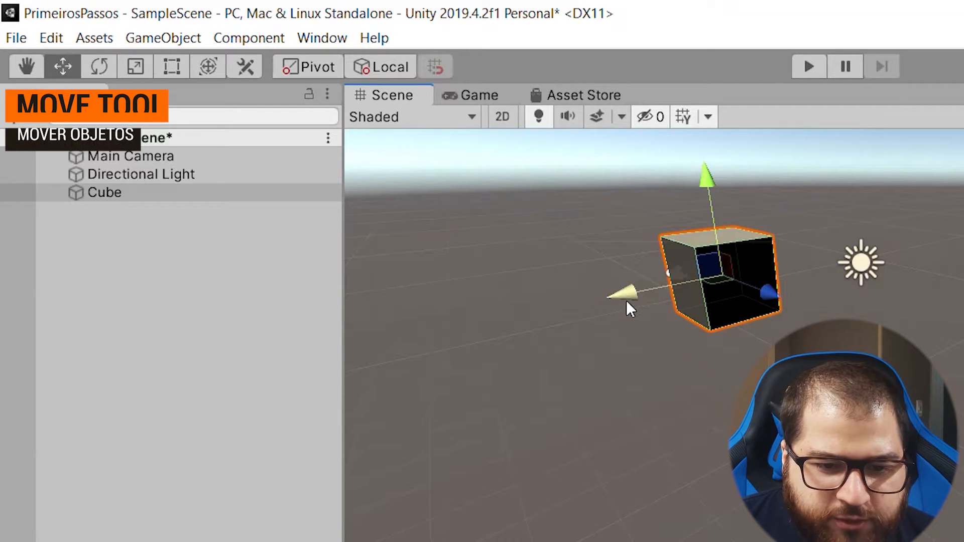
left_click_drag(714, 274, 745, 246)
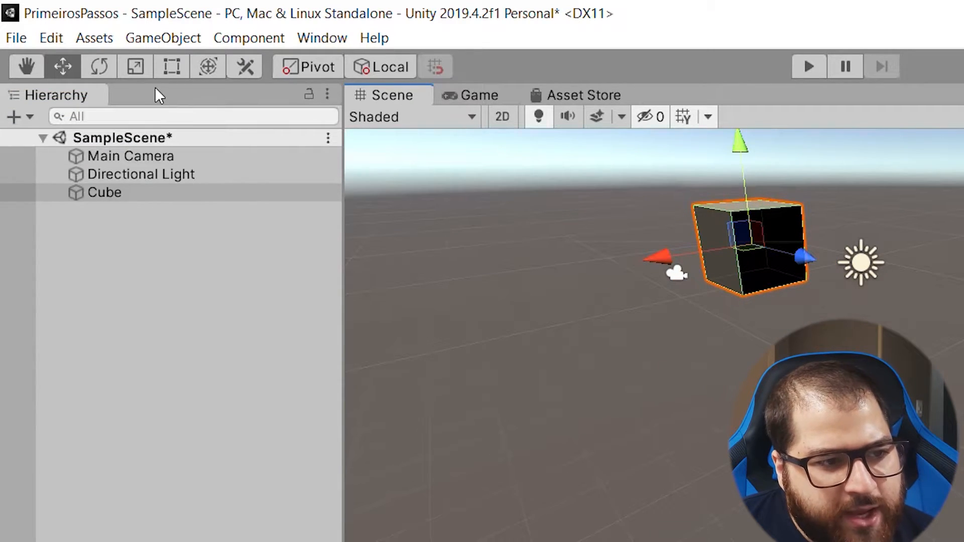
- Rotate the cube around more than one axis with the Rotate tool so that it sits tilted diagonally
left_click(94, 66)
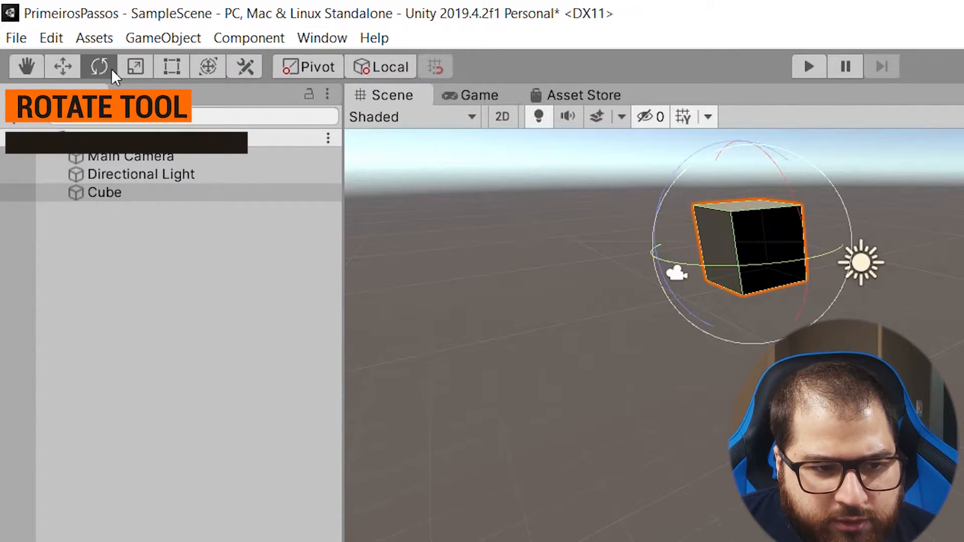
left_click_drag(709, 211, 668, 111)
left_click_drag(728, 206, 713, 276)
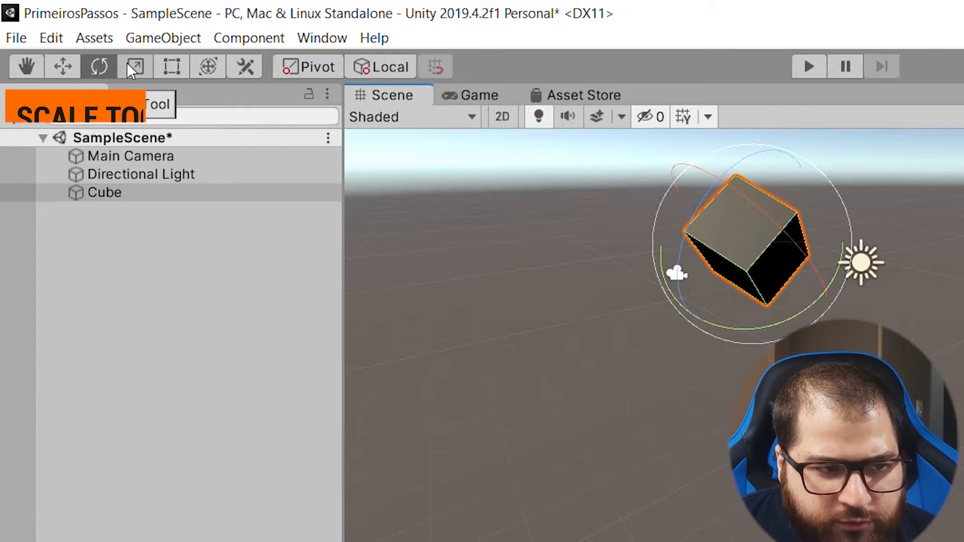
- Reshape the cube into a long narrow bar with the Scale tool: enlarge it uniformly, shrink it along Z and Y, and lengthen it along X
left_click(146, 69)
left_click_drag(751, 242, 878, 315)
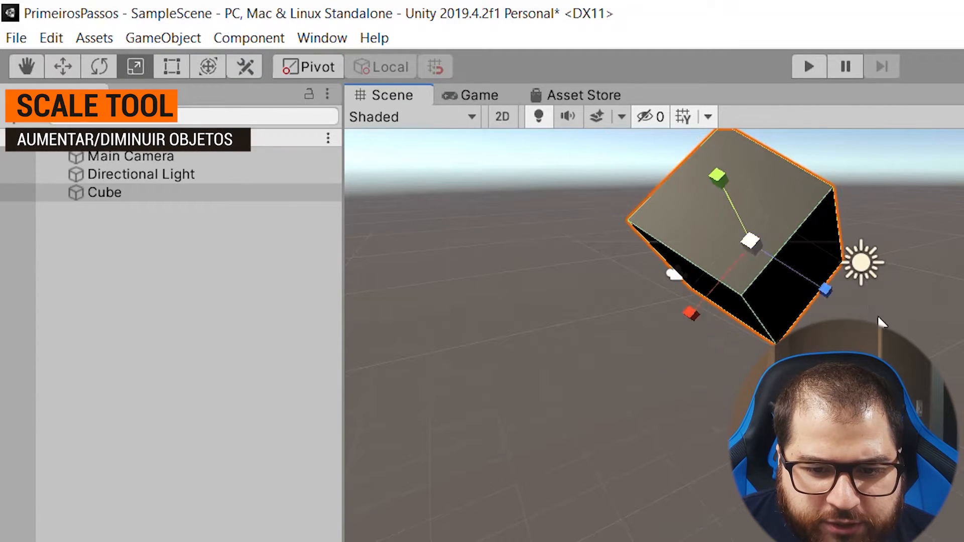
left_click_drag(822, 289, 763, 251)
left_click_drag(719, 182, 738, 216)
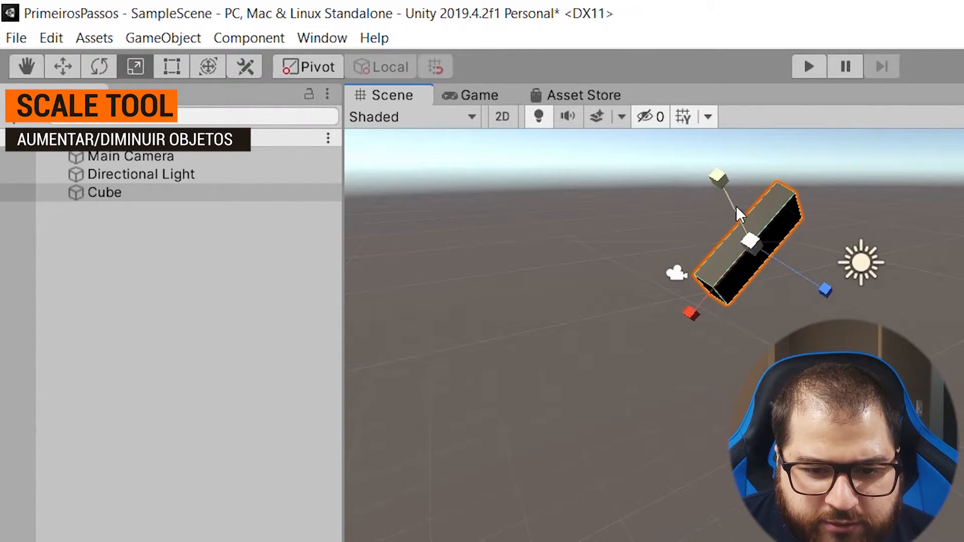
left_click_drag(673, 339, 691, 304)
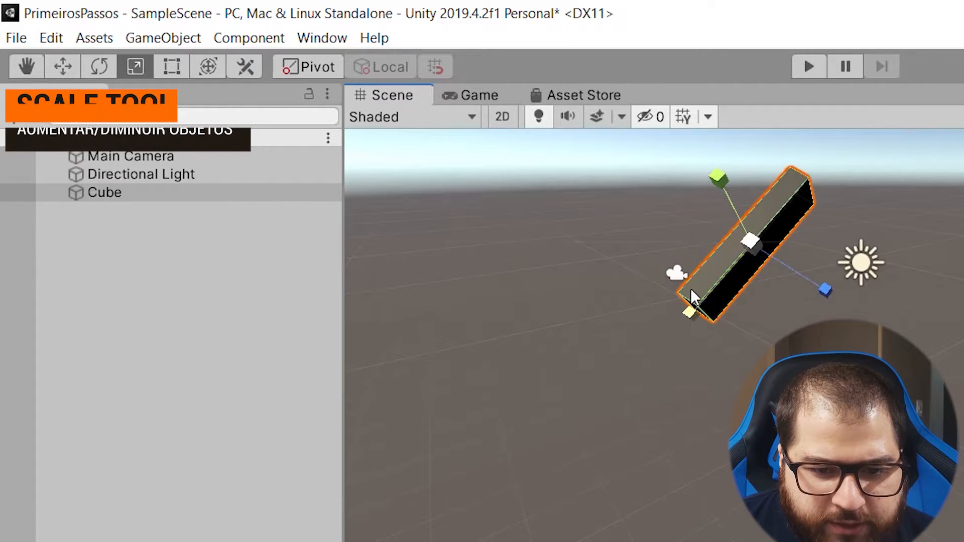
- Widen the narrow bar into a flat rectangular slab with the Rect tool
left_click(171, 59)
left_click_drag(704, 316, 767, 342)
left_click_drag(749, 299, 714, 303)
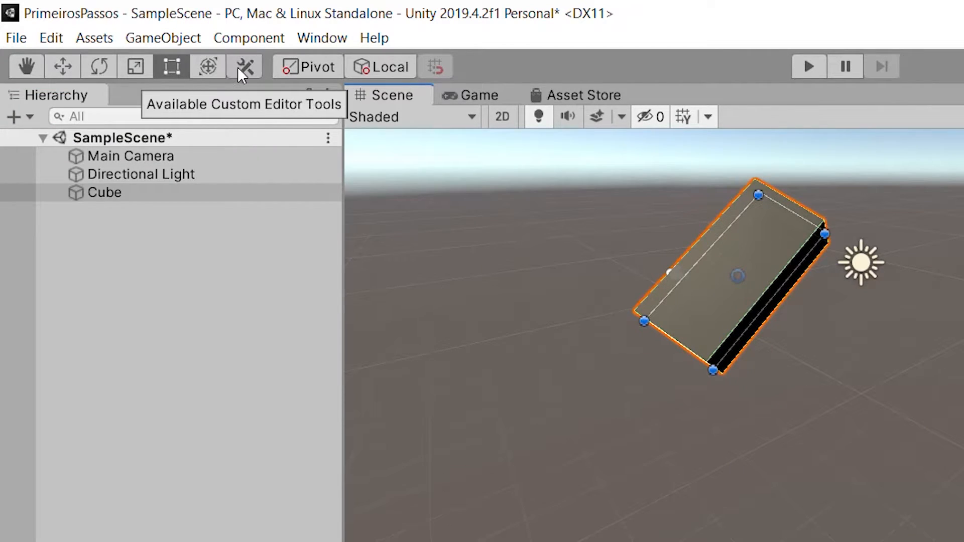
- Activate the combined Transform tool on the slab and check which custom editor tools are available for it
left_click(210, 67)
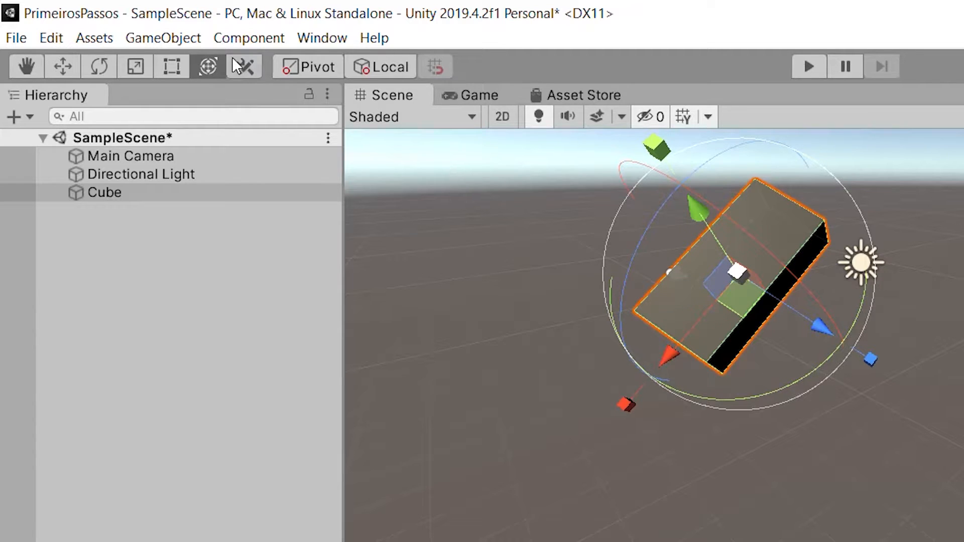
left_click(245, 71)
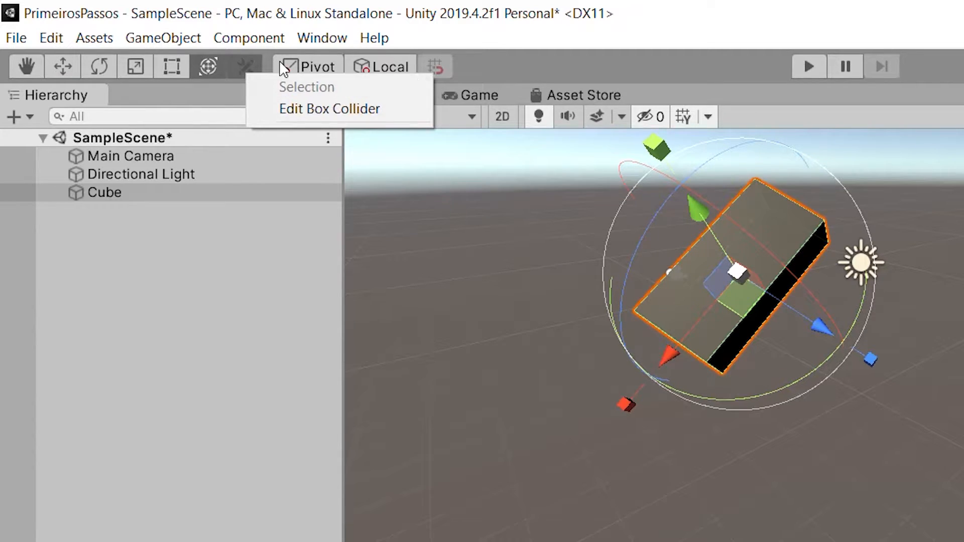
left_click(243, 57)
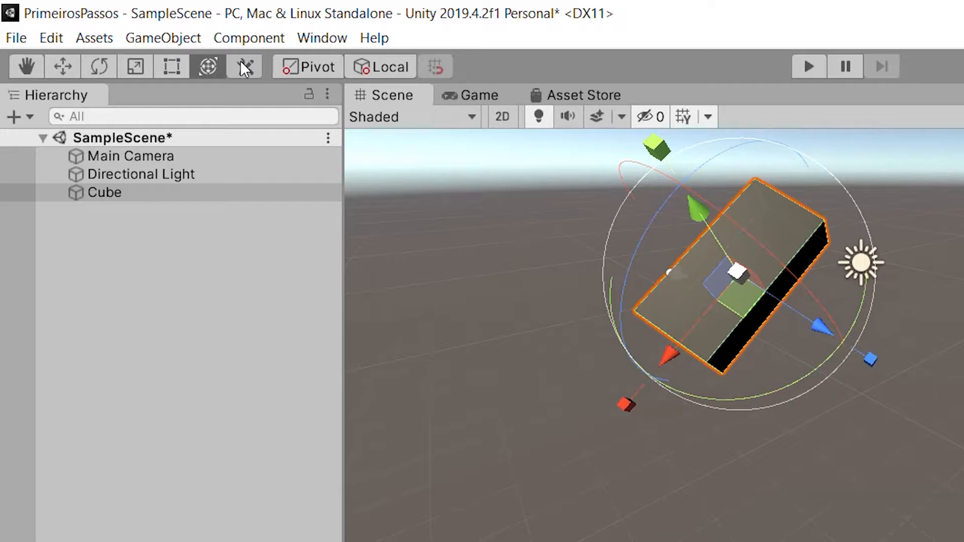
- Pan the scene with the Hand tool and orbit the view to examine the slab from other angles
left_click(14, 64)
left_click_drag(727, 326, 691, 298)
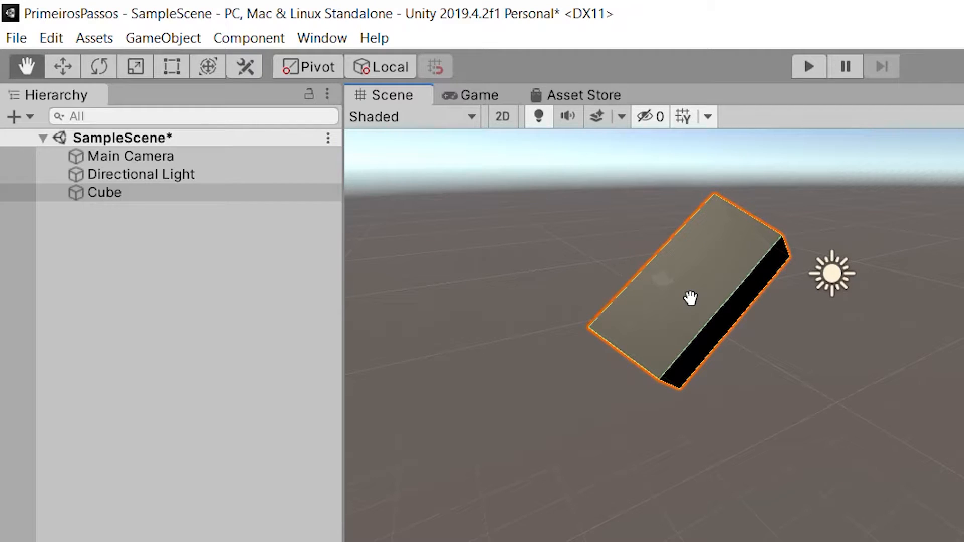
key("alt")
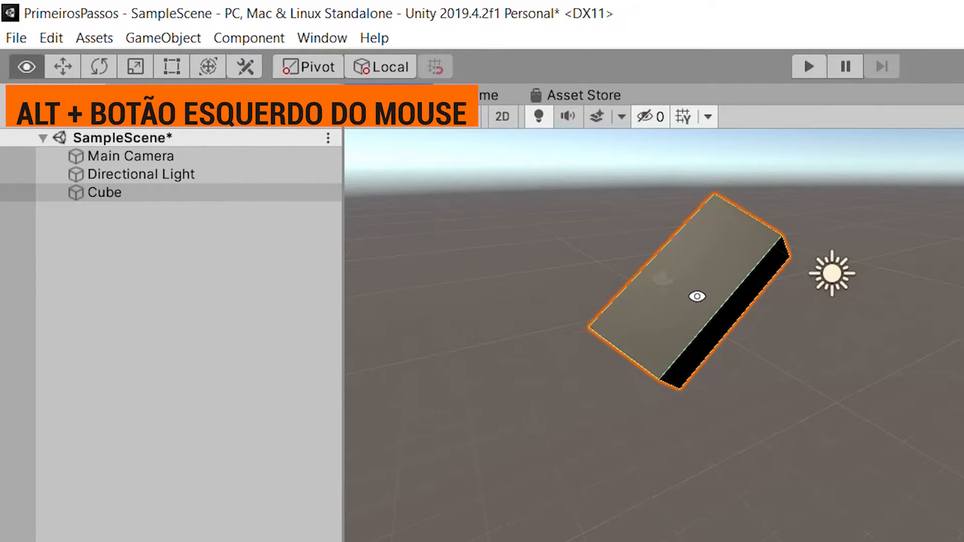
left_click_drag(717, 365, 806, 329, "alt")
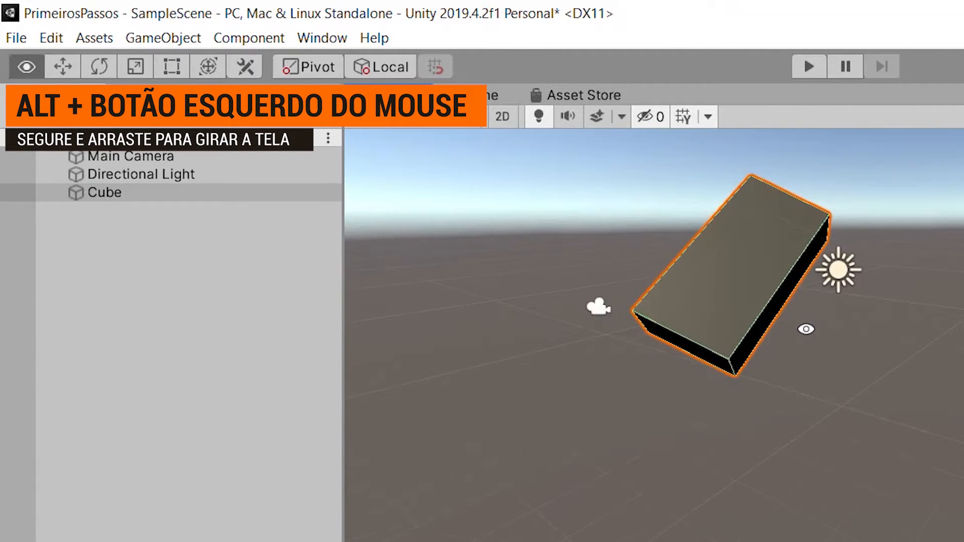
left_click_drag(776, 279, 756, 240, "alt")
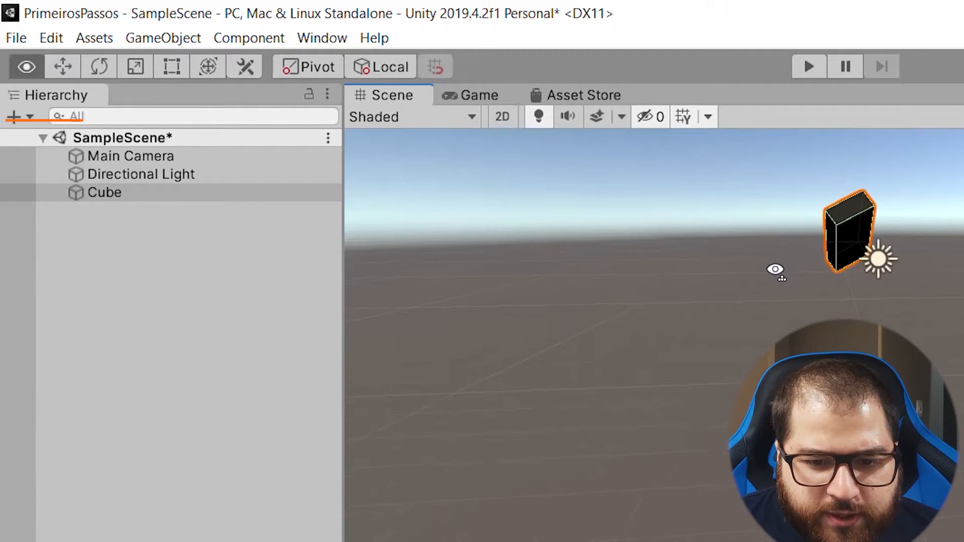
- Fly through the scene in flythrough mode, looking around and moving sideways, forward and back until close to the slab
right_click_drag(777, 269, 789, 230)
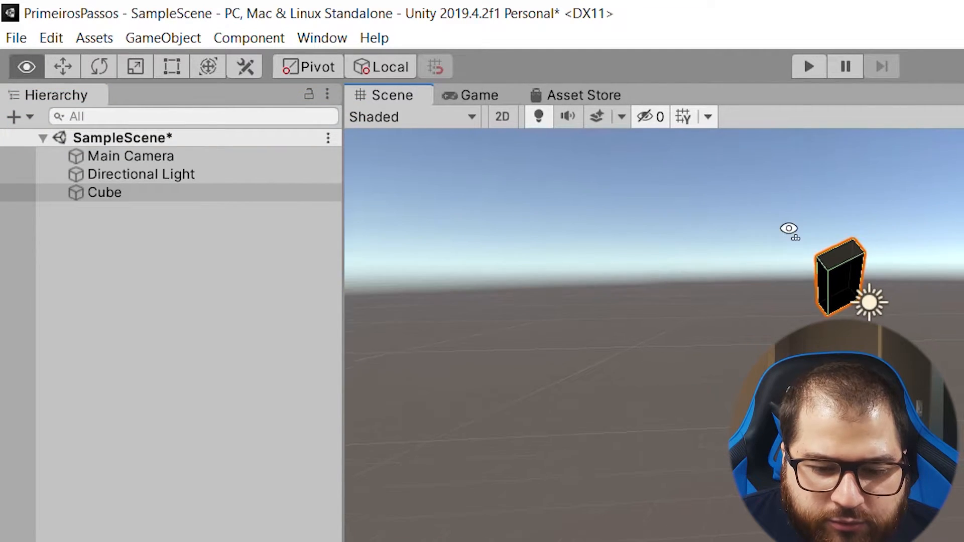
key("a")
key("d")
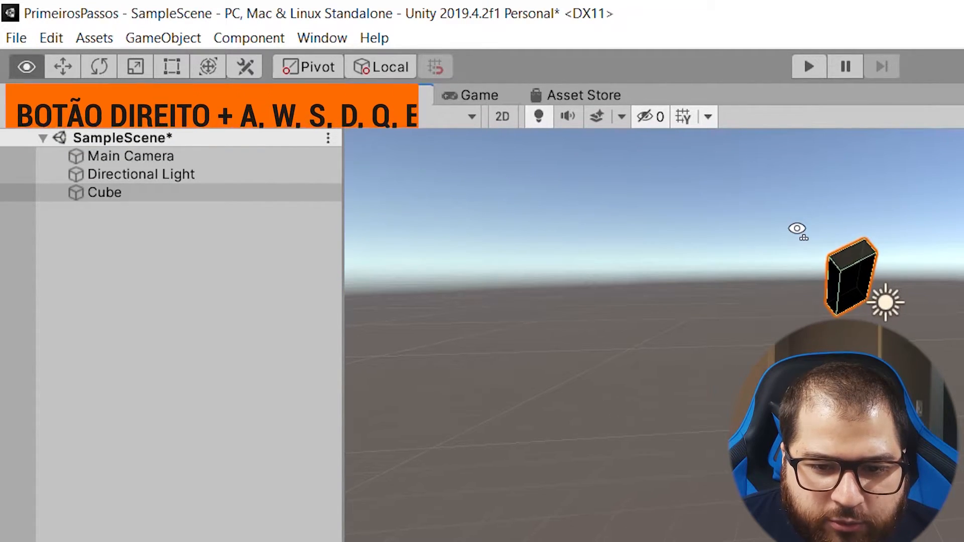
right_click_drag(798, 230, 70, 161)
key("w")
key("w")
key("s")
right_click_drag(794, 324, 679, 351)
key("w")
right_click_drag(678, 351, 678, 351)
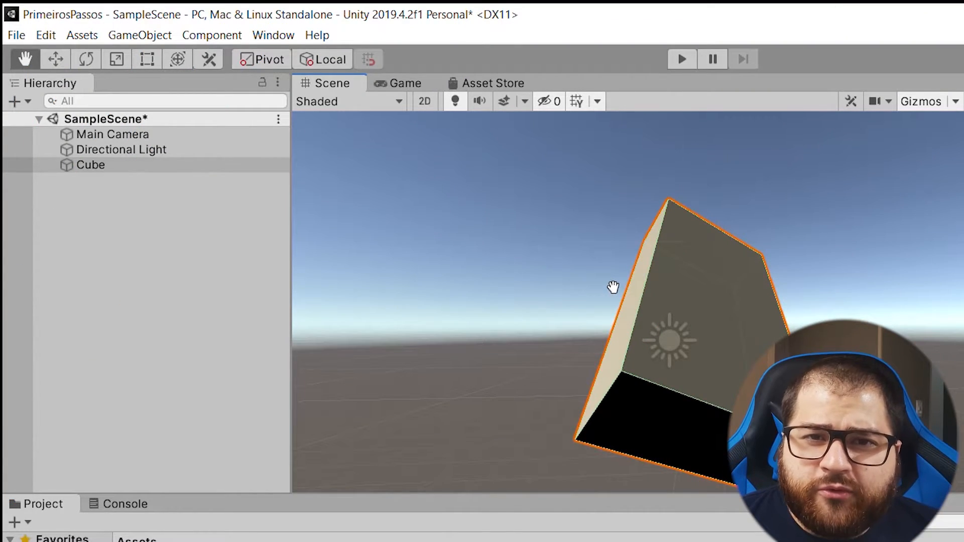
- Cycle repeatedly through the Hand, Move, Rotate, Scale and Rect tools to compare their gizmos on the slab
key("w")
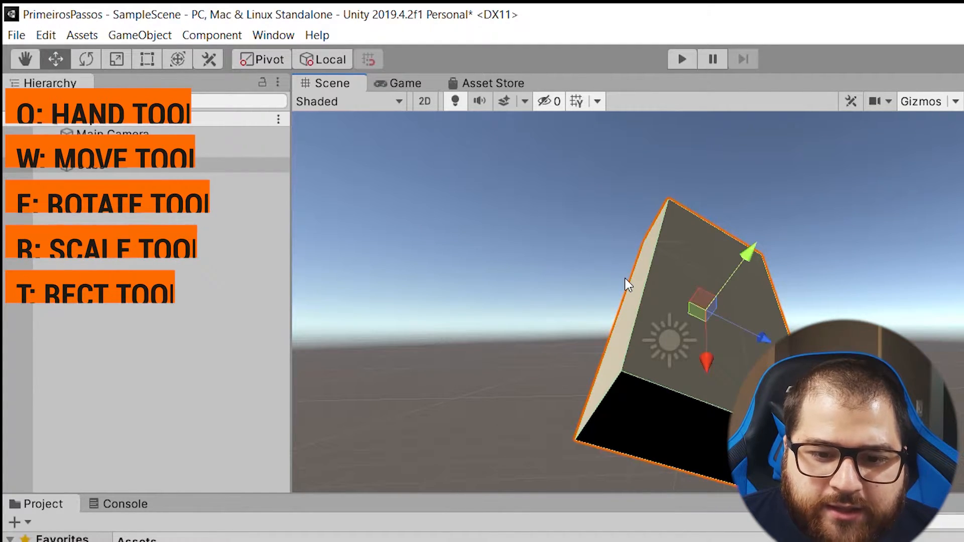
key("e")
key("r")
key("t")
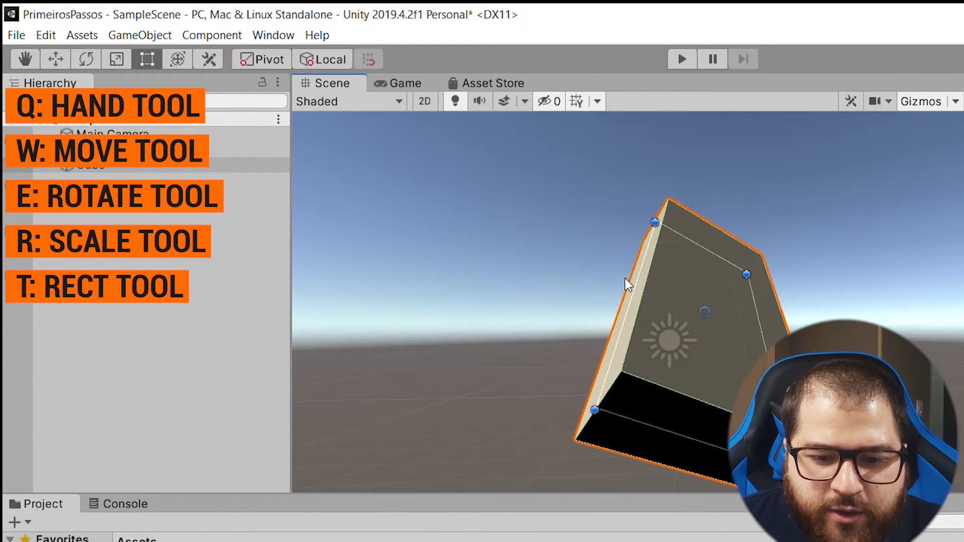
key("q")
key("w")
key("e")
key("r")
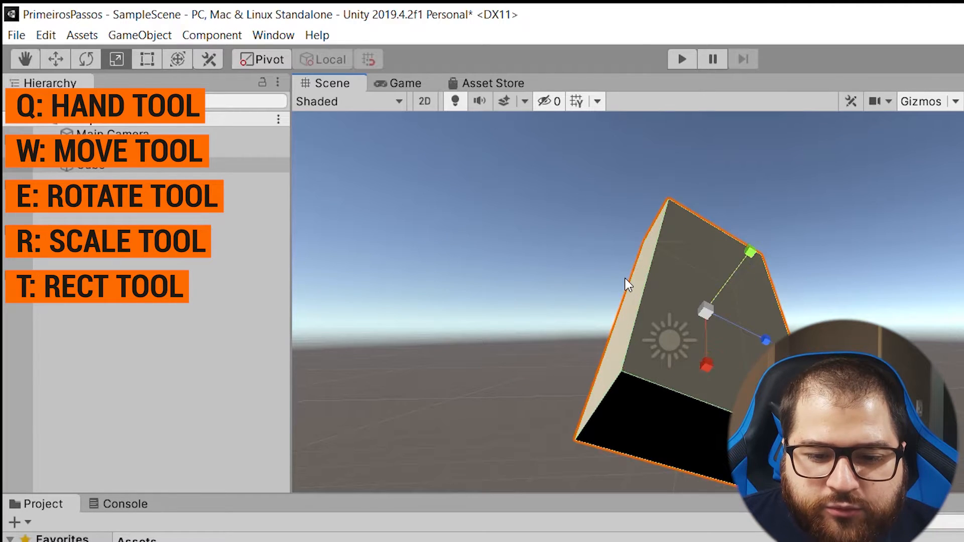
key("t")
key("q")
left_click_drag(641, 287, 590, 305)
key("w")
key("e")
key("r")
key("t")
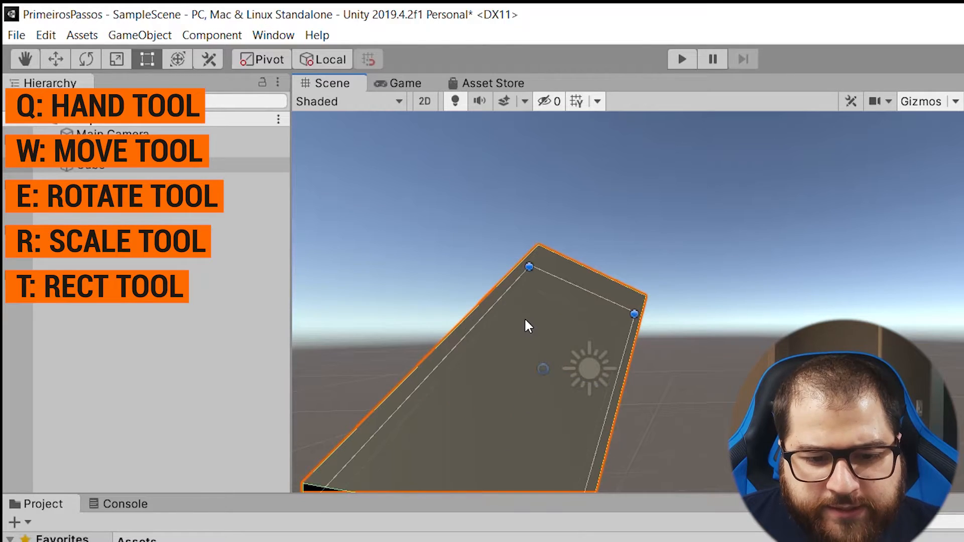
key("y")
key("w")
key("r")
key("e")
key("r")
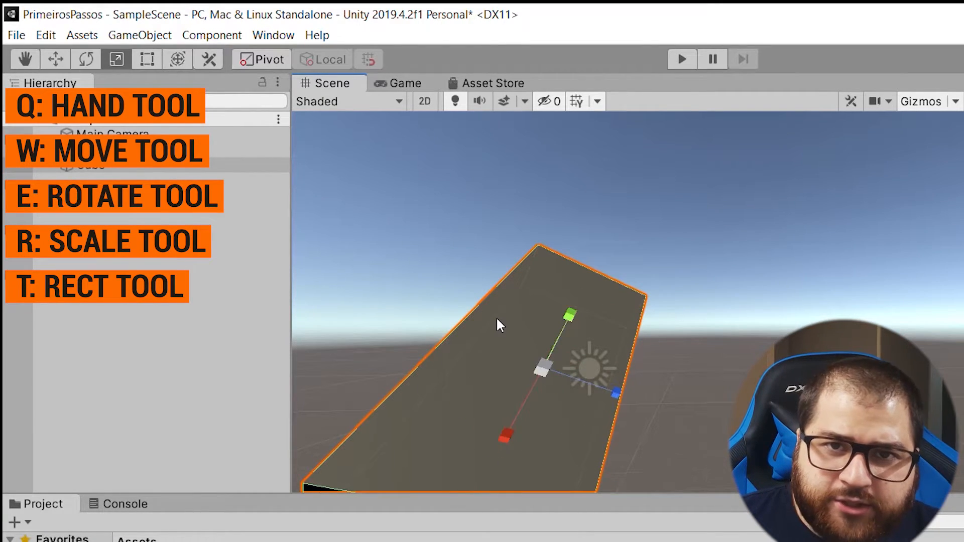
key("q")
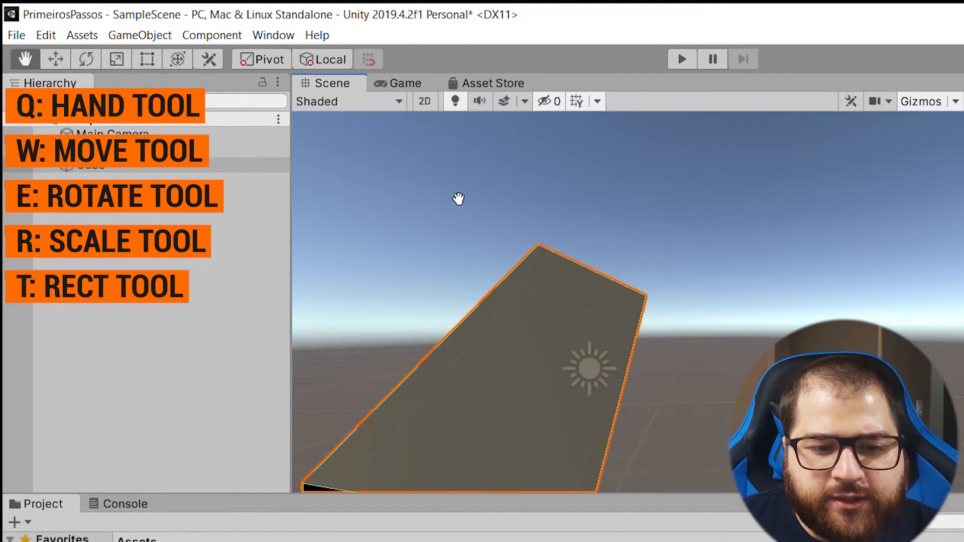
- With the Move tool active, zoom and orbit around the slab to examine it from several sides
scroll(458, 199, "down", 5)
key("w")
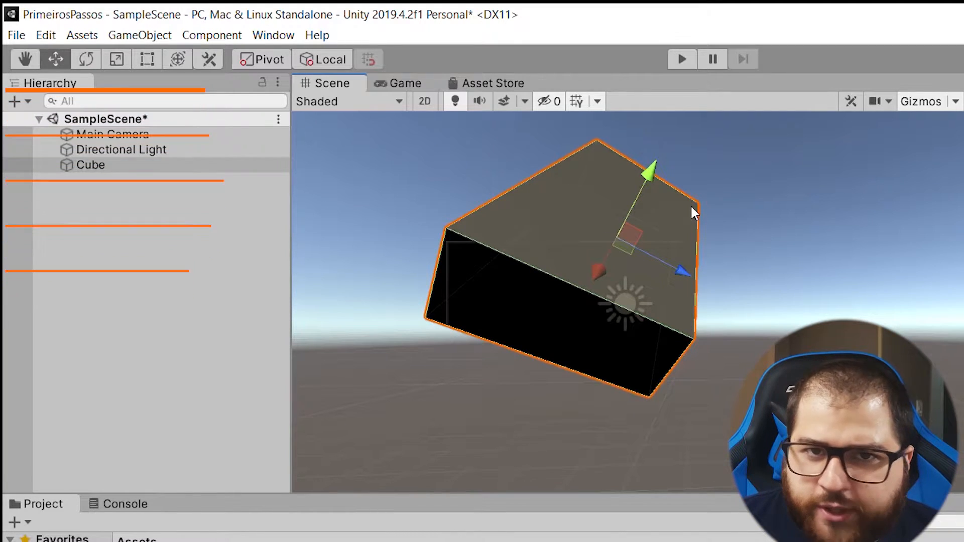
left_click_drag(705, 201, 703, 232, "alt")
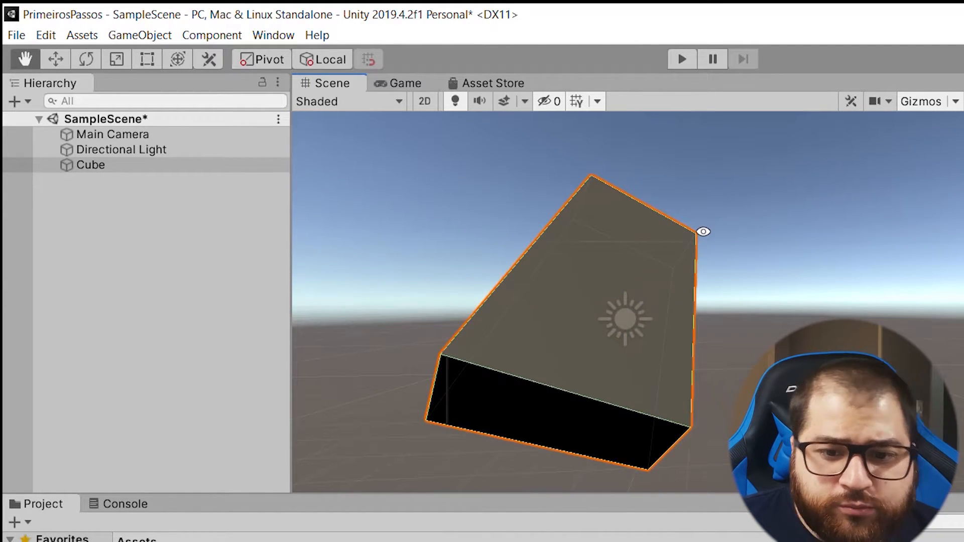
key("e")
key("w")
left_click_drag(715, 231, 352, 270, "alt")
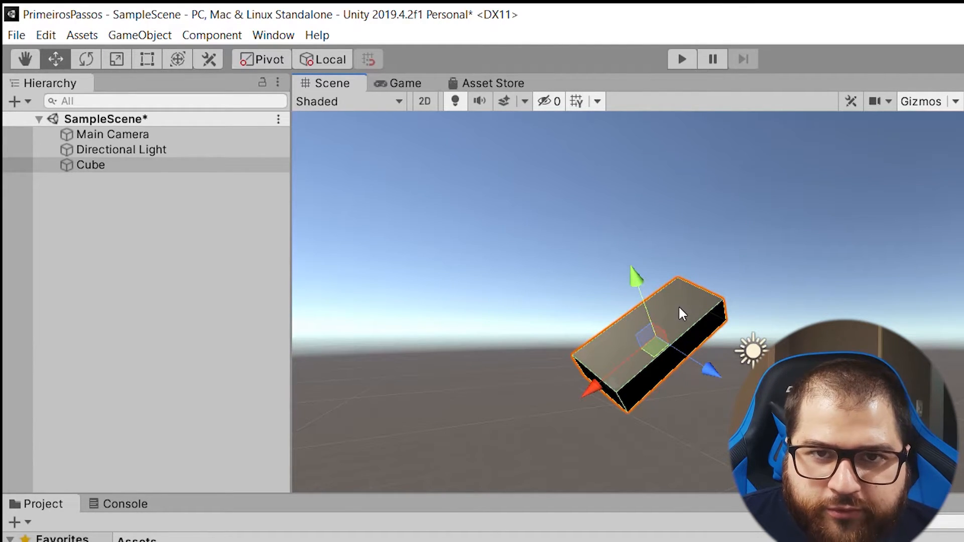
scroll(679, 309, "up", 2)
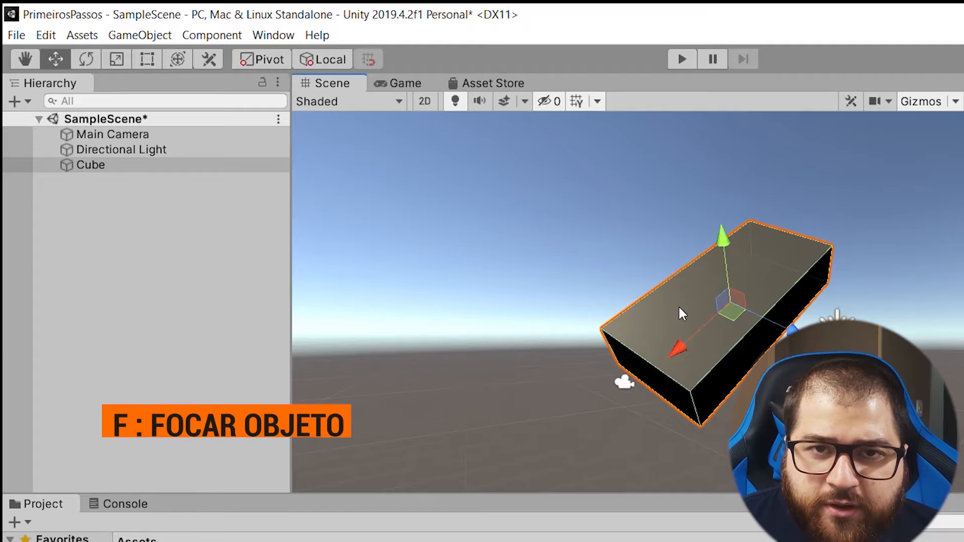
left_click_drag(537, 327, 883, 319, "alt")
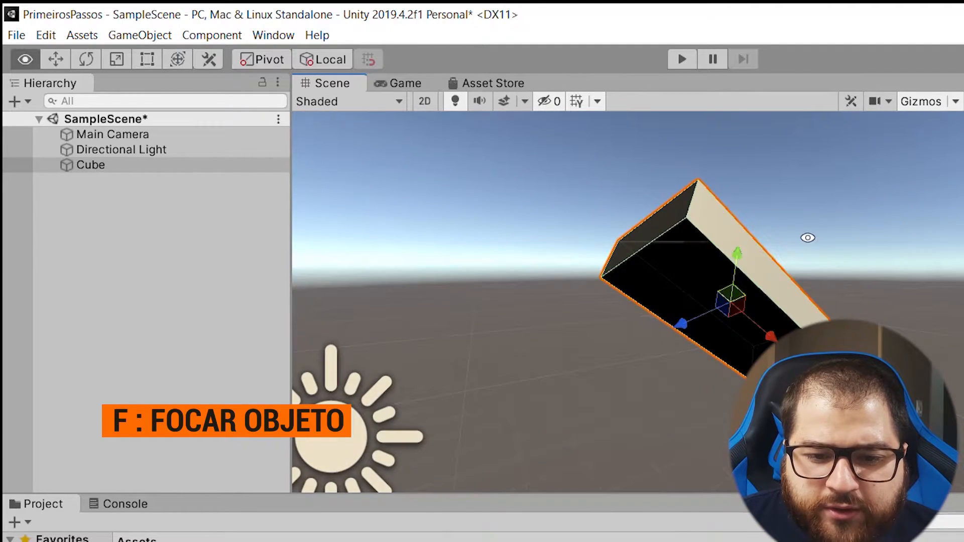
left_click_drag(808, 238, 651, 281, "alt")
- Zoom far out from the slab, reselect it in the scene and bring it back into close view
scroll(704, 296, "down", 12)
left_click_drag(834, 317, 791, 400, "alt")
scroll(754, 372, "down", 5)
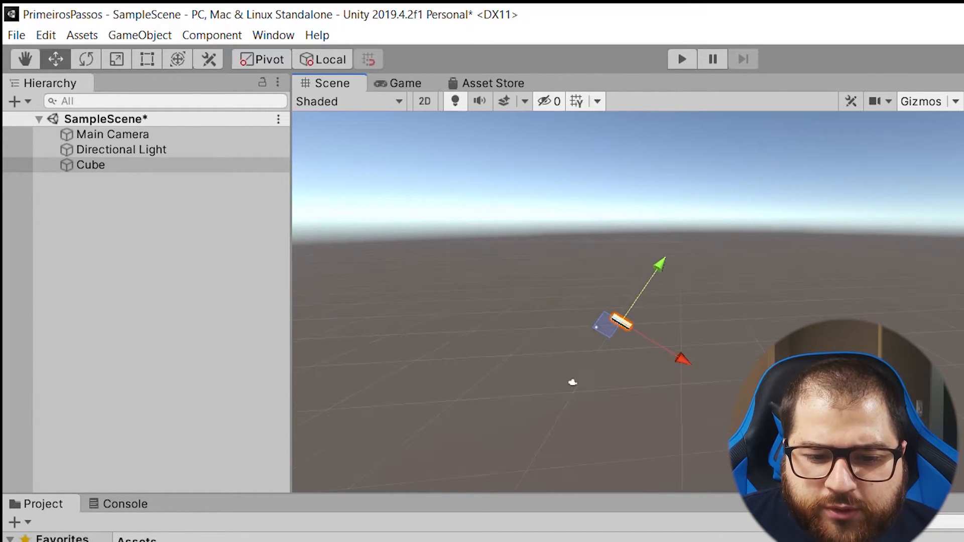
left_click(627, 334)
left_click(619, 321)
scroll(621, 322, "up", 8)
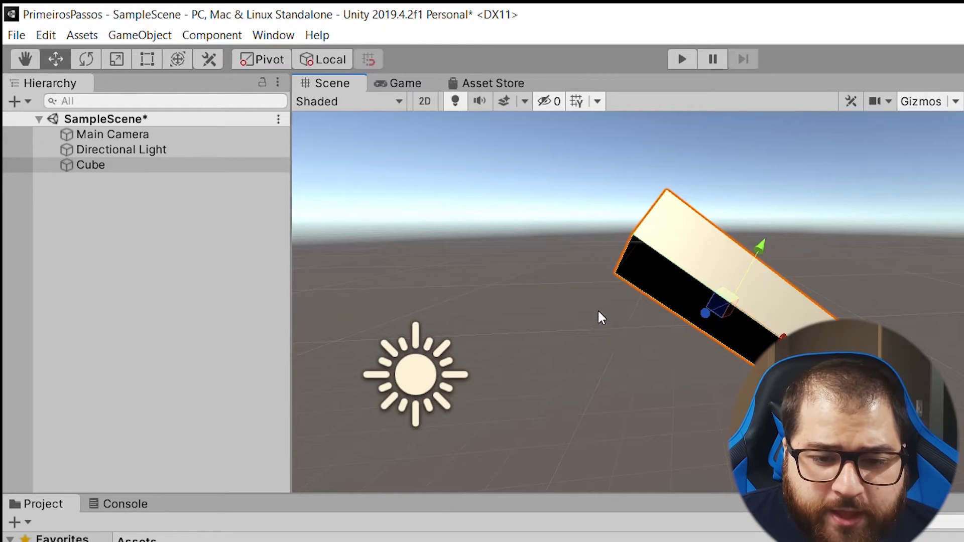
- Move the view away from the slab, select Cube in the scene's object list and focus the view on it
scroll(611, 317, "down", 6)
scroll(616, 309, "down", 2)
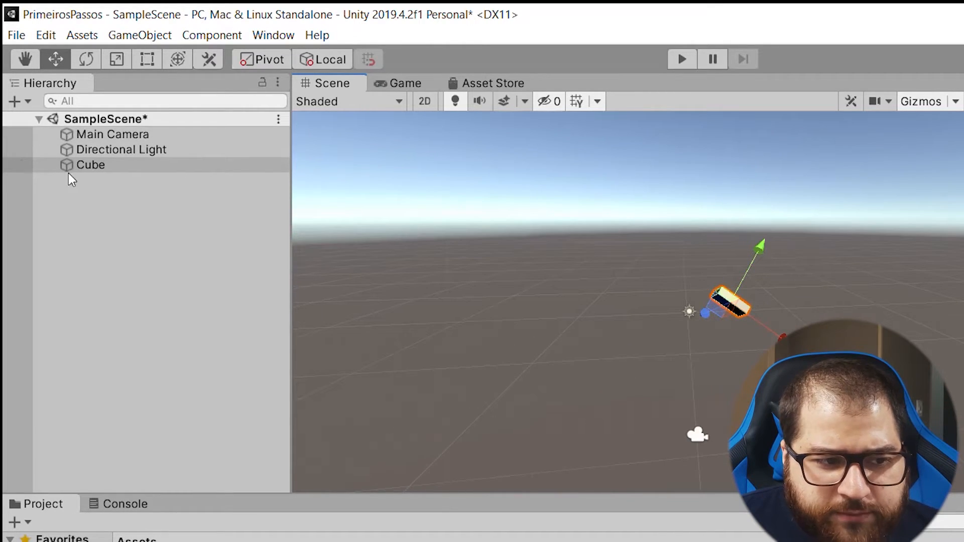
scroll(527, 316, "down", 1)
middle_click_drag(529, 315, 702, 274)
left_click(92, 167)
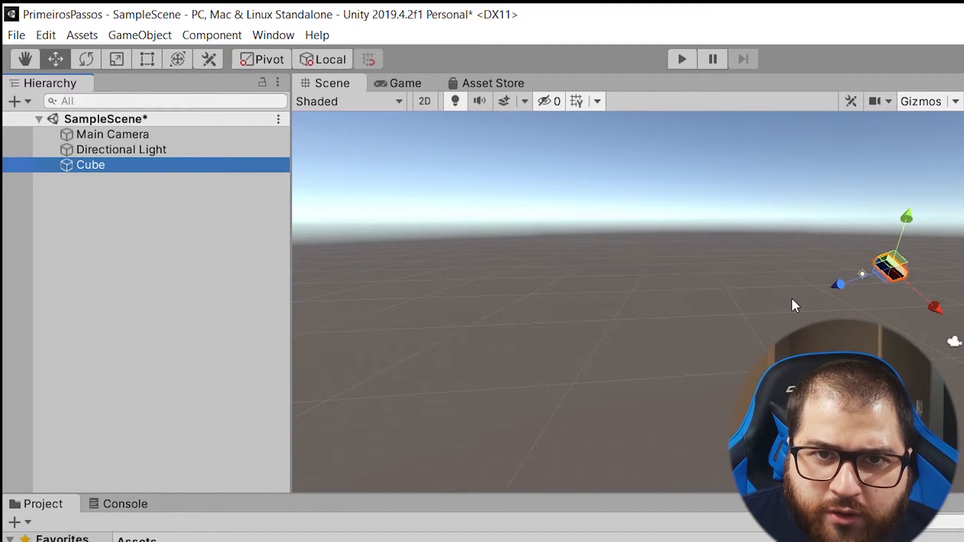
key("f")
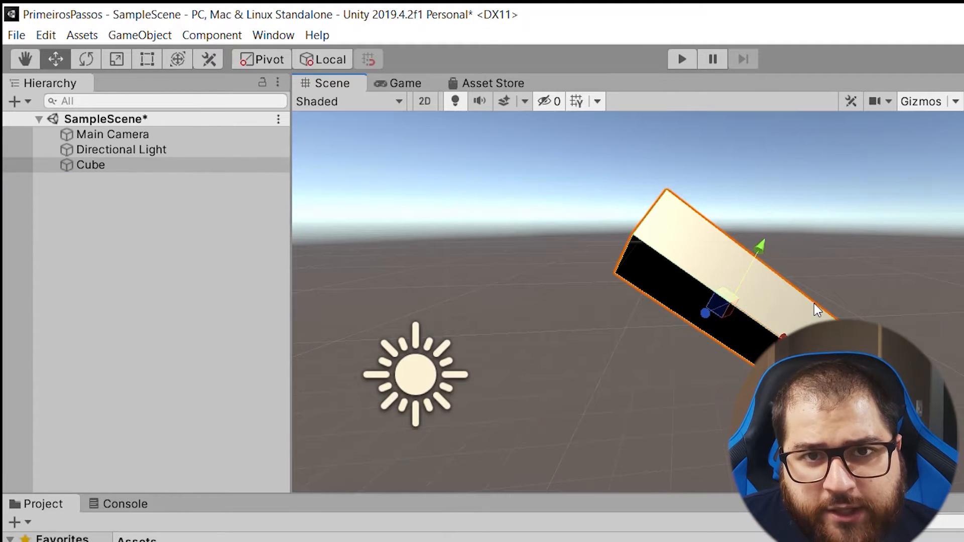
left_click(98, 164)
left_click(108, 151)
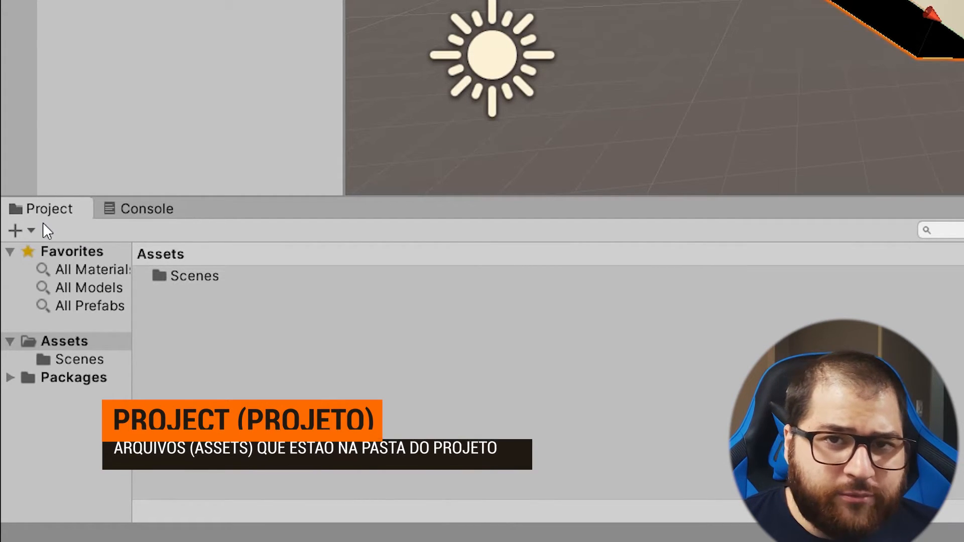
- Browse the project's Assets folder and its Scenes subfolder, and clear the cube selection
left_click(67, 344)
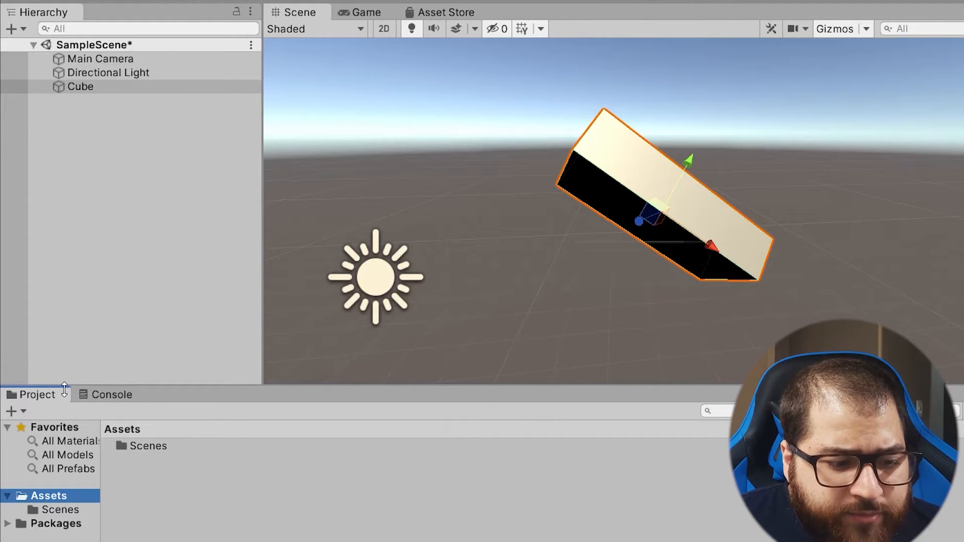
left_click(54, 510)
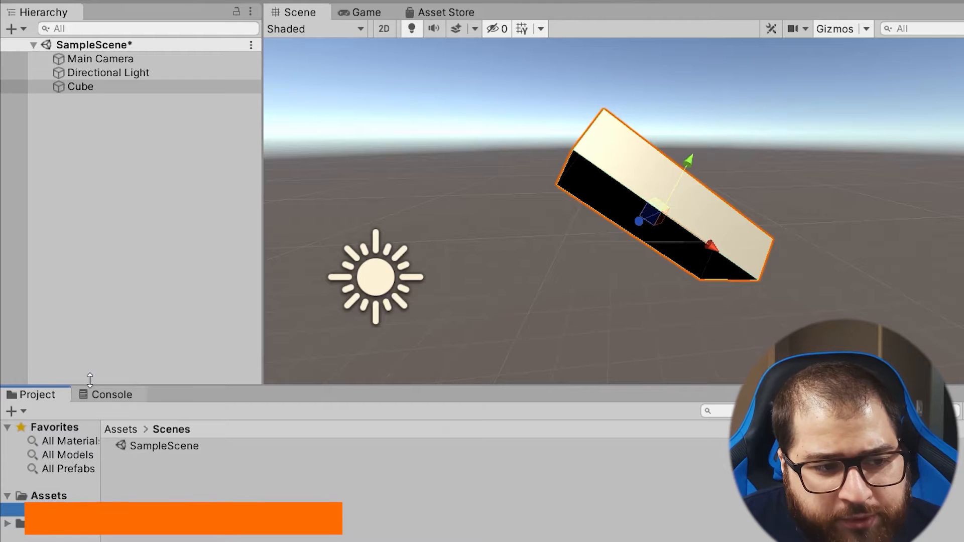
left_click(109, 205)
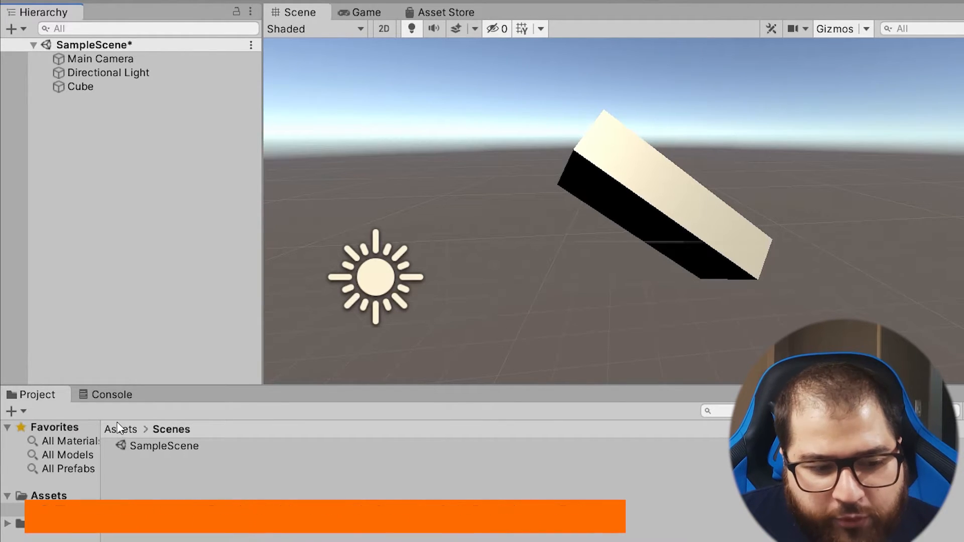
- Check the Console and the camera's picture in the Game view, ending back in the Scene view
left_click(114, 397)
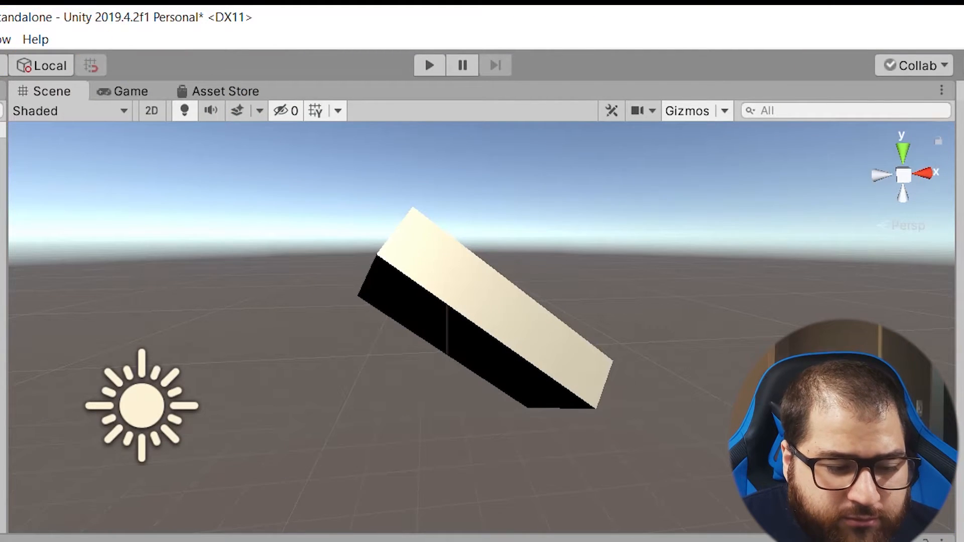
left_click(120, 91)
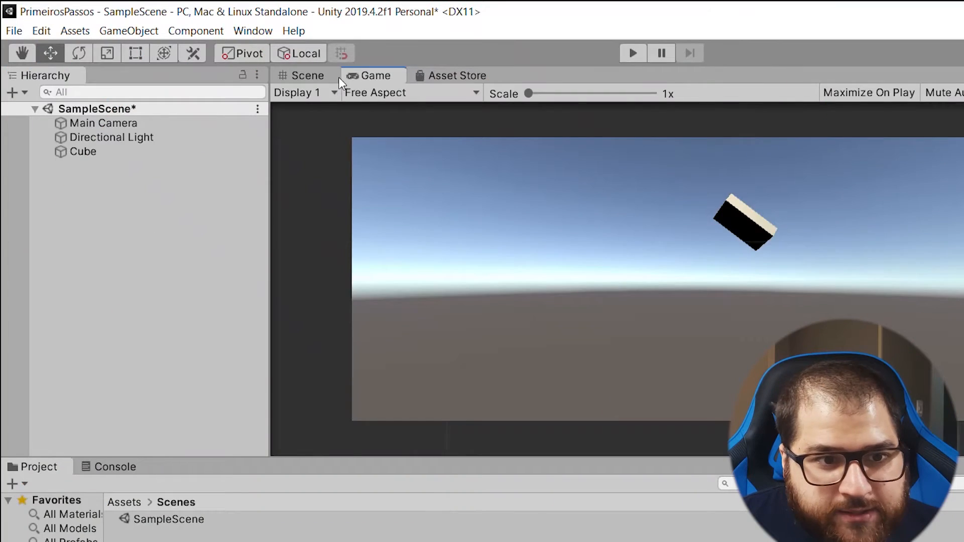
left_click(320, 77)
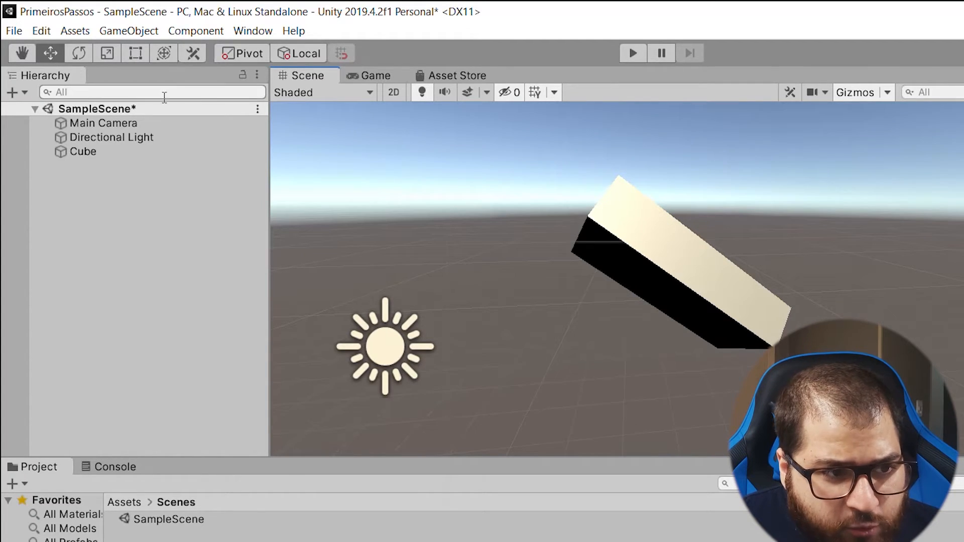
- Add a 3D Plane object to the scene and lower it beneath the tilted cube
left_click(23, 91)
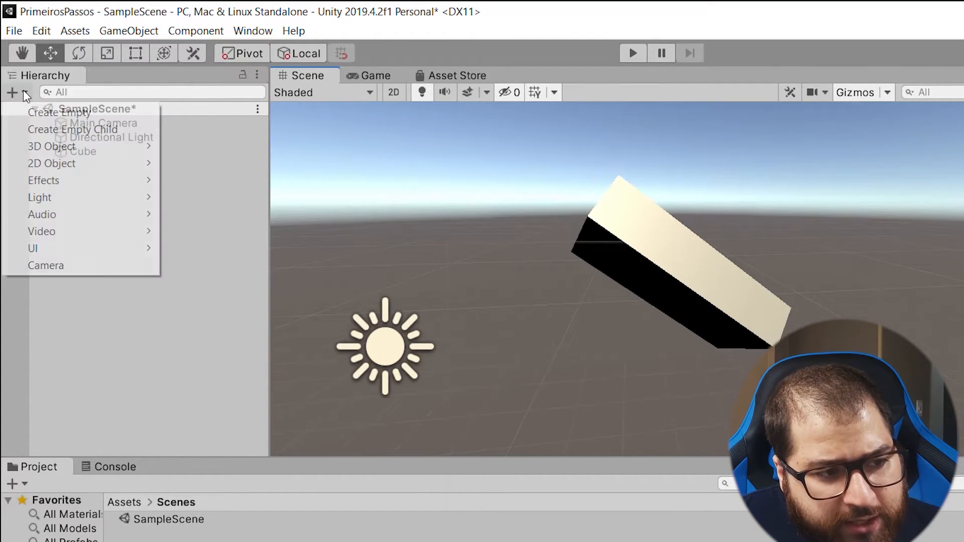
mouse_move(70, 143)
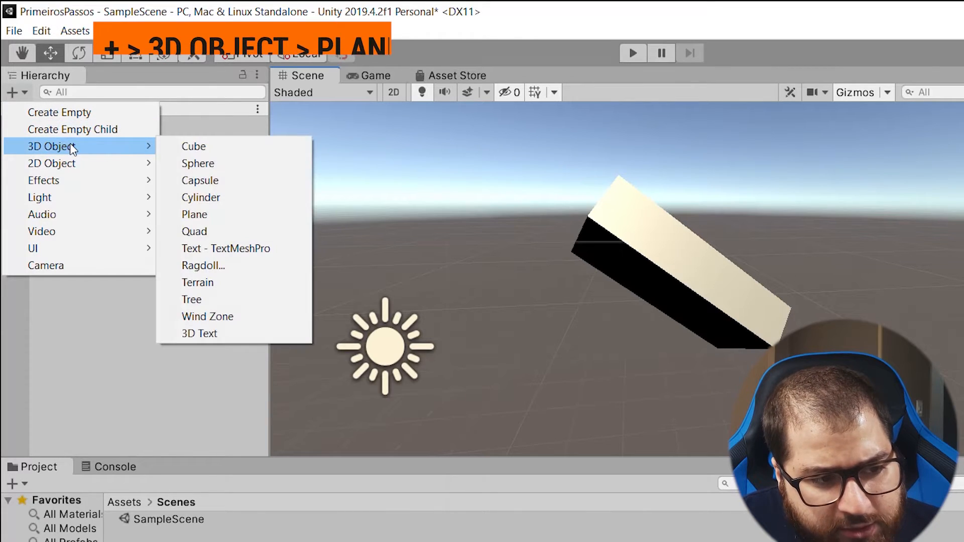
left_click(205, 215)
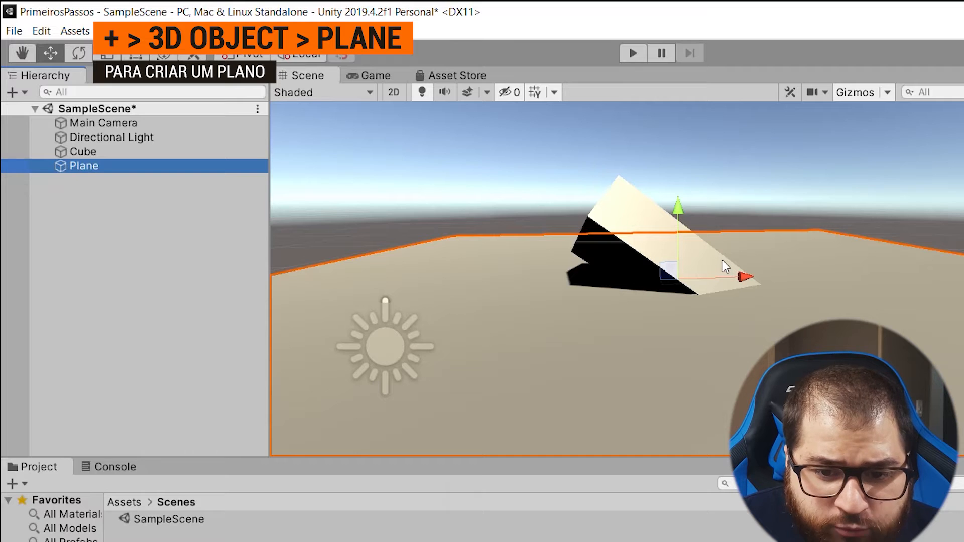
left_click_drag(677, 206, 683, 311)
middle_click_drag(682, 311, 603, 231)
- Select the cube and collapse its Transform, Mesh Filter, Mesh Renderer and Box Collider components
left_click(549, 186)
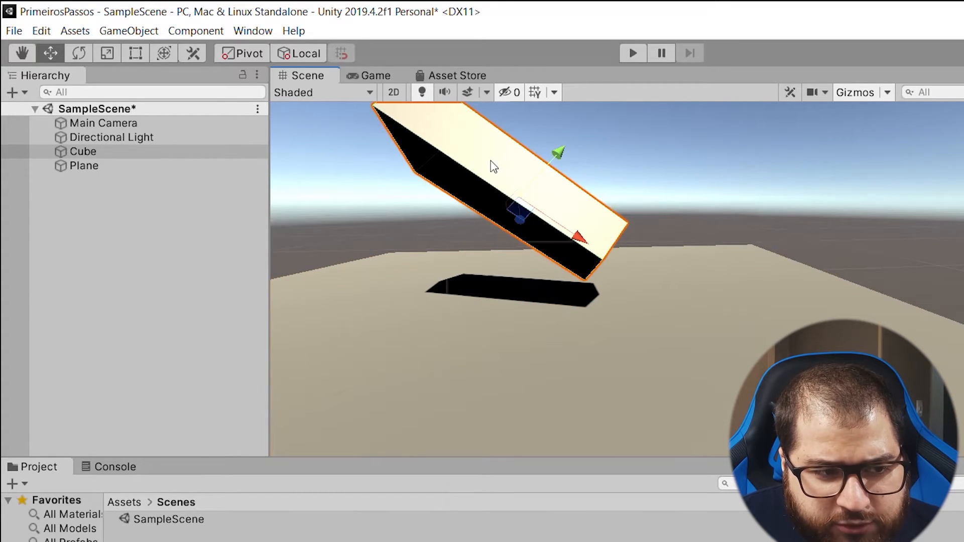
middle_click_drag(495, 167, 499, 198)
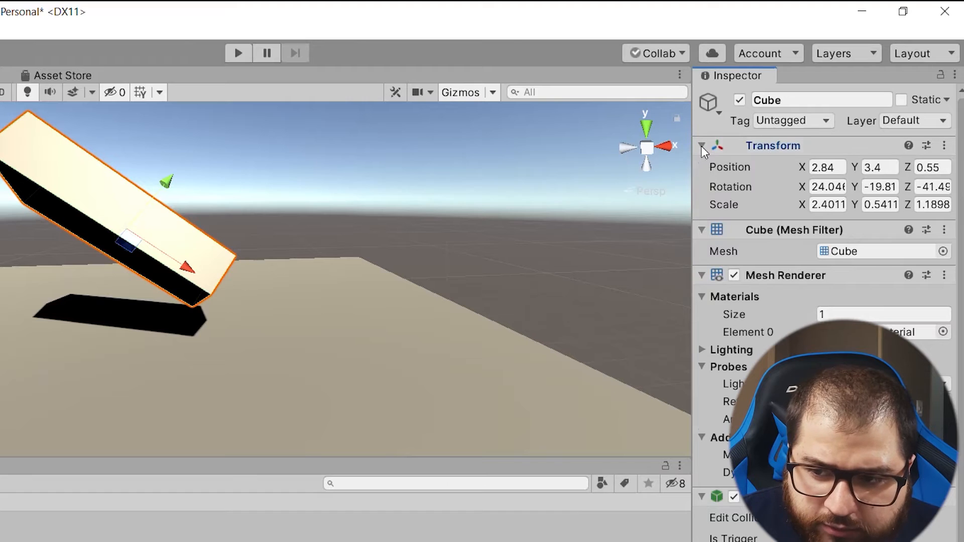
left_click(702, 146)
left_click(701, 166)
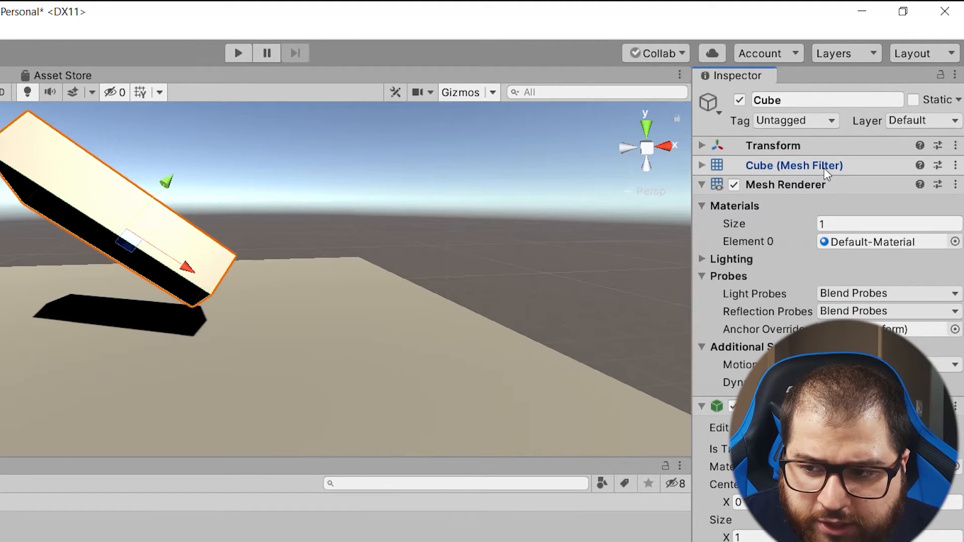
left_click(703, 186)
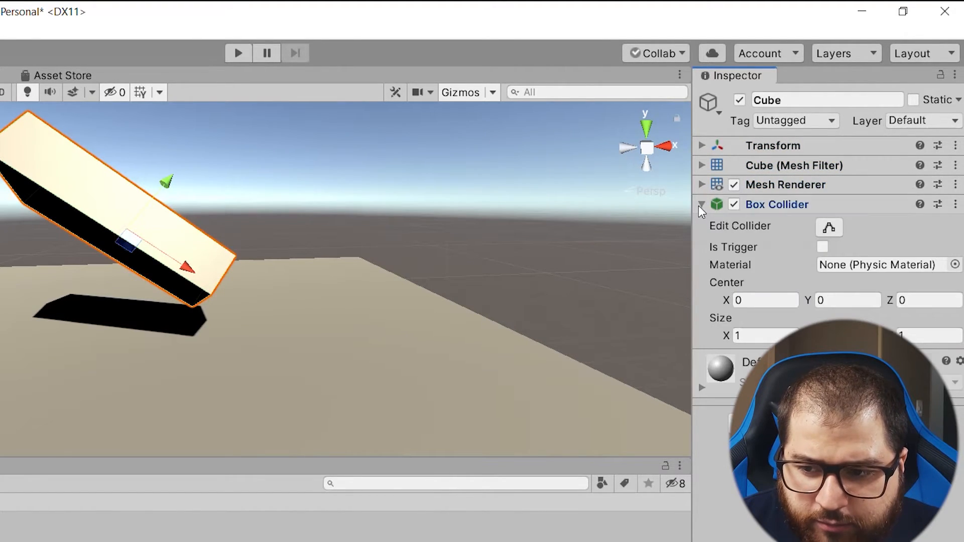
left_click(699, 205)
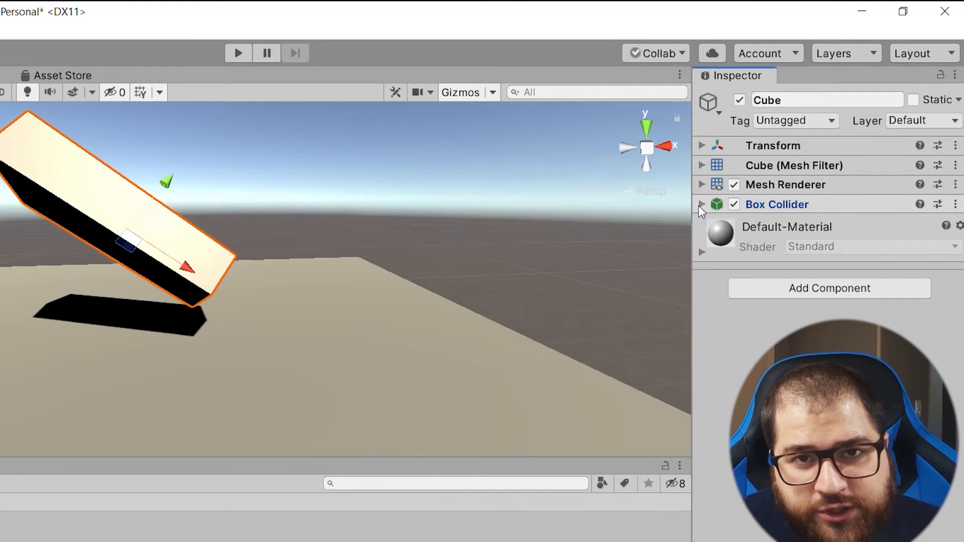
- Add a Rigidbody component to the cube and briefly test-run the game
left_click(768, 289)
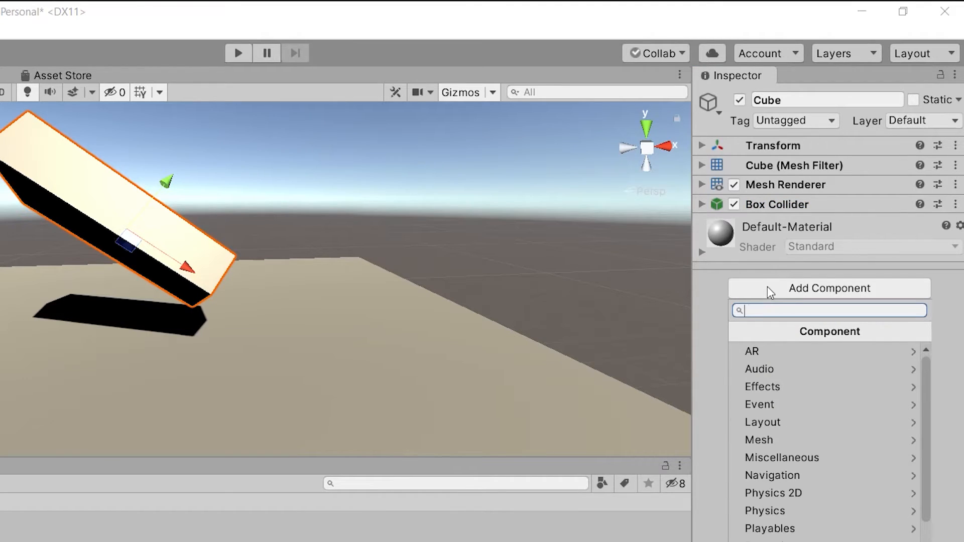
type("rig")
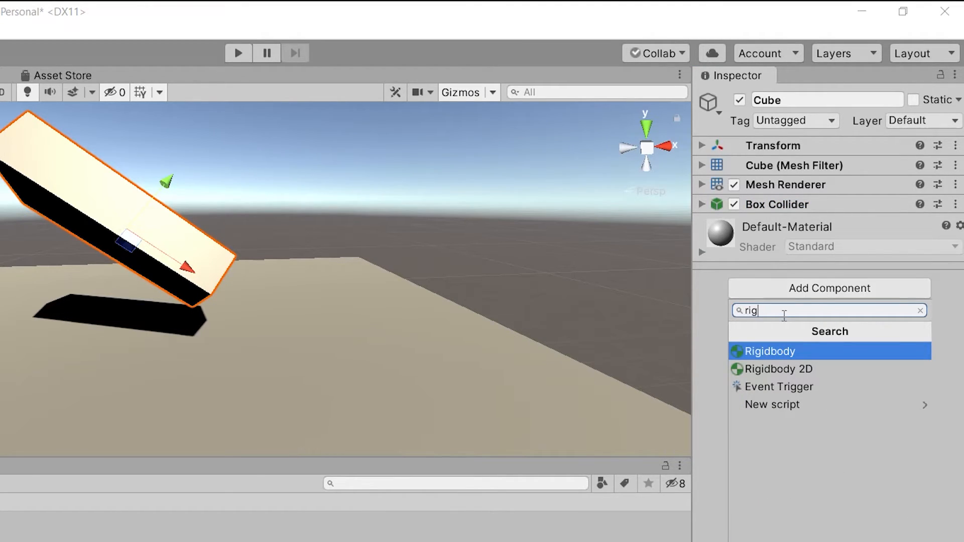
left_click(795, 354)
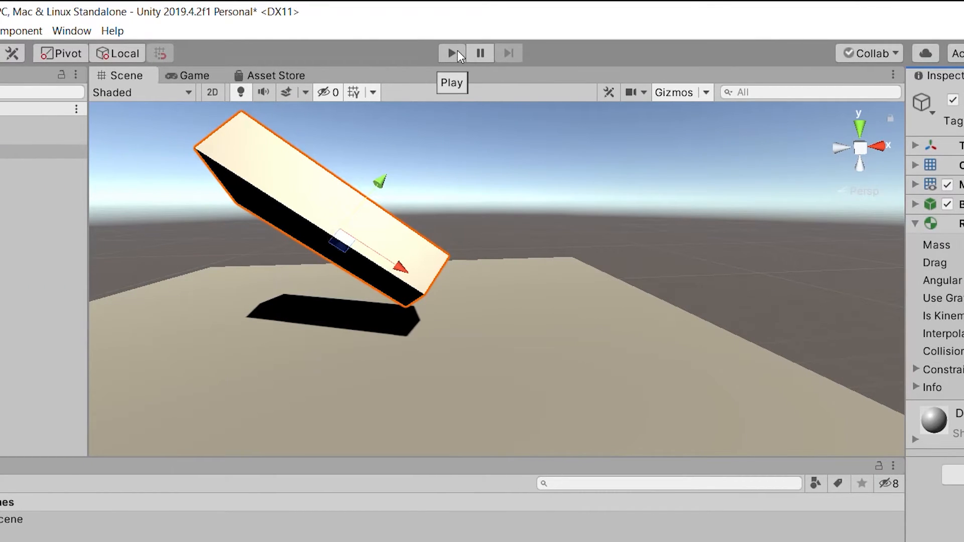
left_click(242, 52)
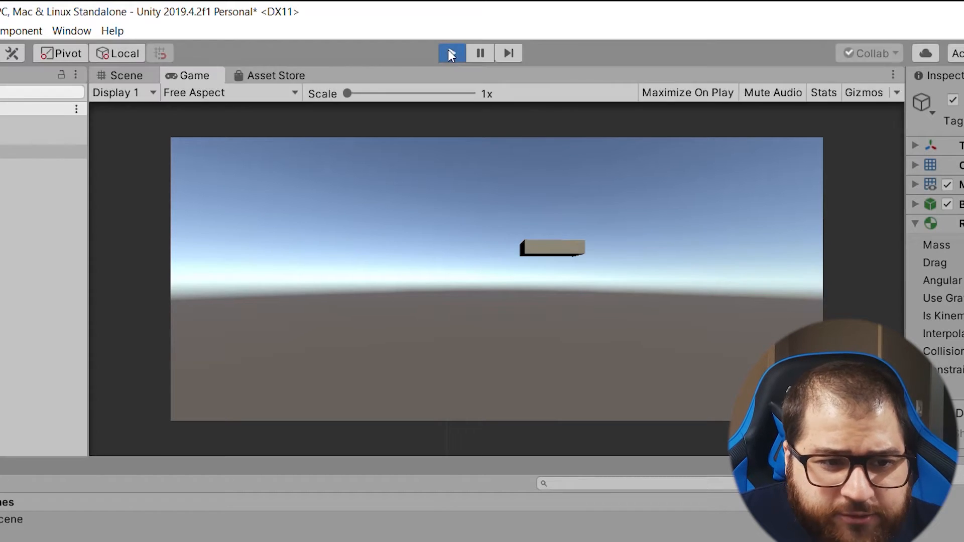
left_click(451, 53)
- Raise the Main Camera and move it closer to the plane and cube, then check its picture in the Game view
left_click(122, 125)
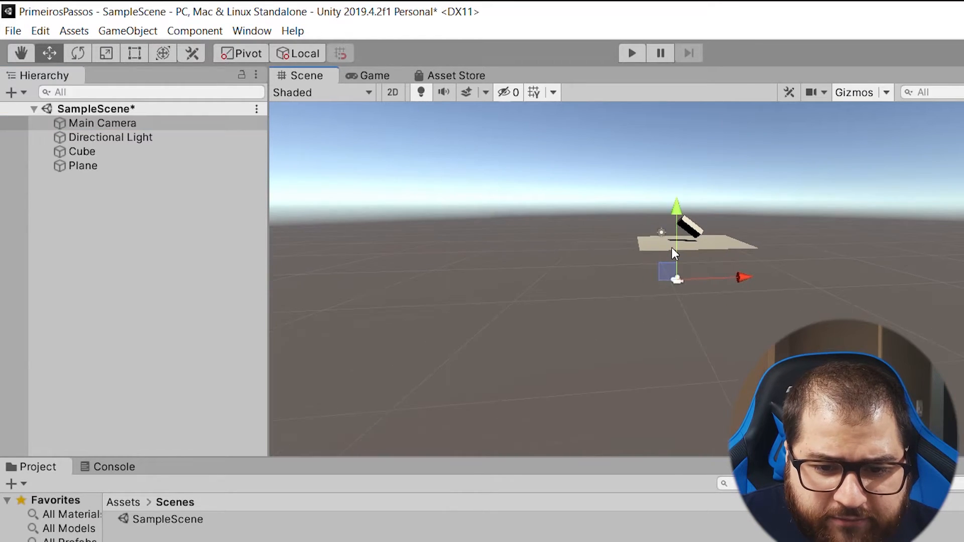
left_click_drag(821, 271, 523, 245, "alt")
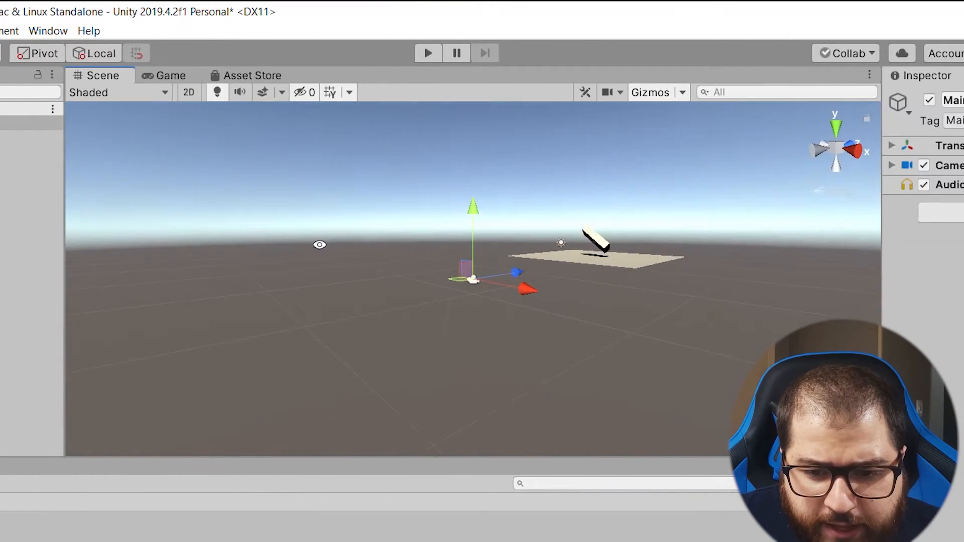
left_click_drag(320, 244, 344, 275, "alt")
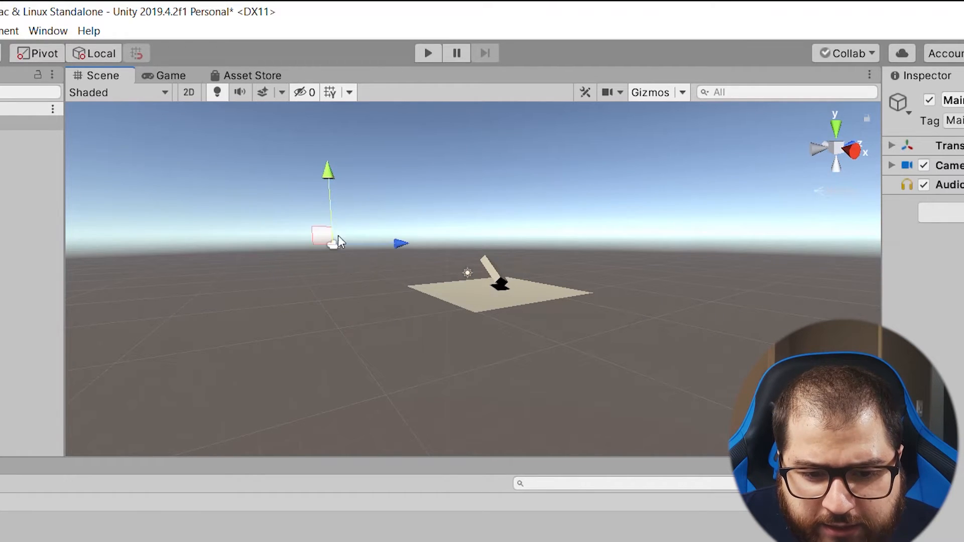
left_click_drag(342, 229, 443, 392, "alt")
left_click_drag(368, 266, 405, 266)
left_click_drag(408, 271, 241, 161, "alt")
key("e")
left_click(160, 81)
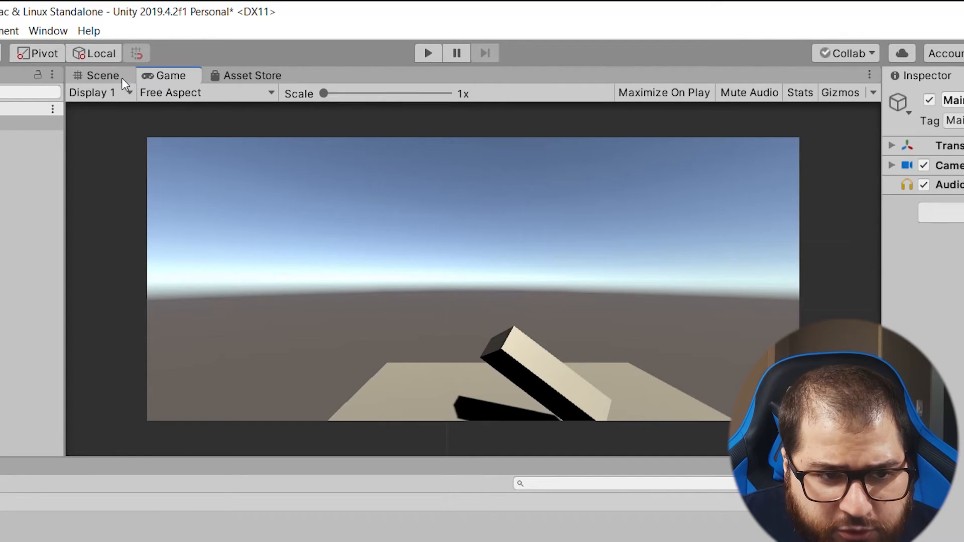
- Tilt the Main Camera down towards the plane and check the framing in the Game view
left_click(108, 75)
left_click_drag(438, 170, 502, 191)
left_click(171, 75)
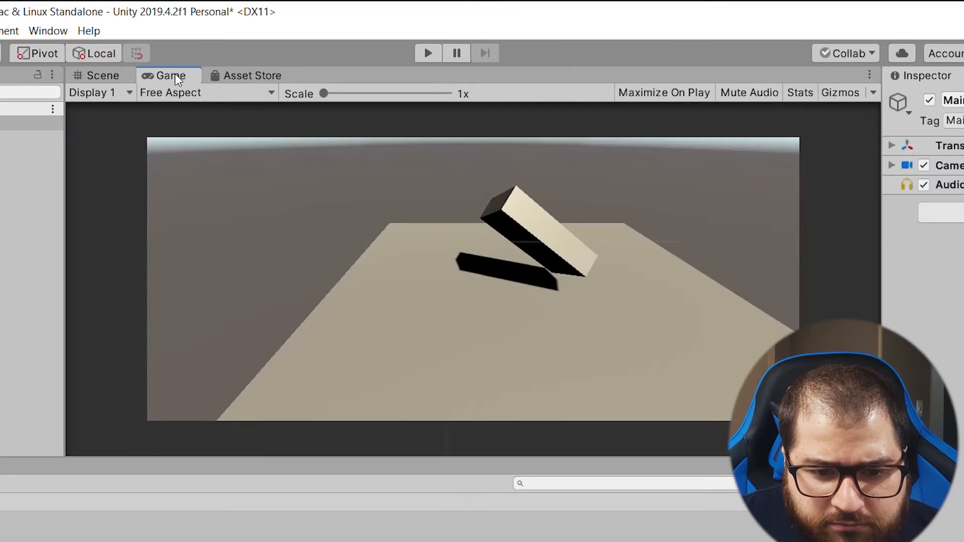
left_click(106, 77)
- Expand the Main Camera's Camera settings and shift the camera sideways to centre the plane in its preview
key("w")
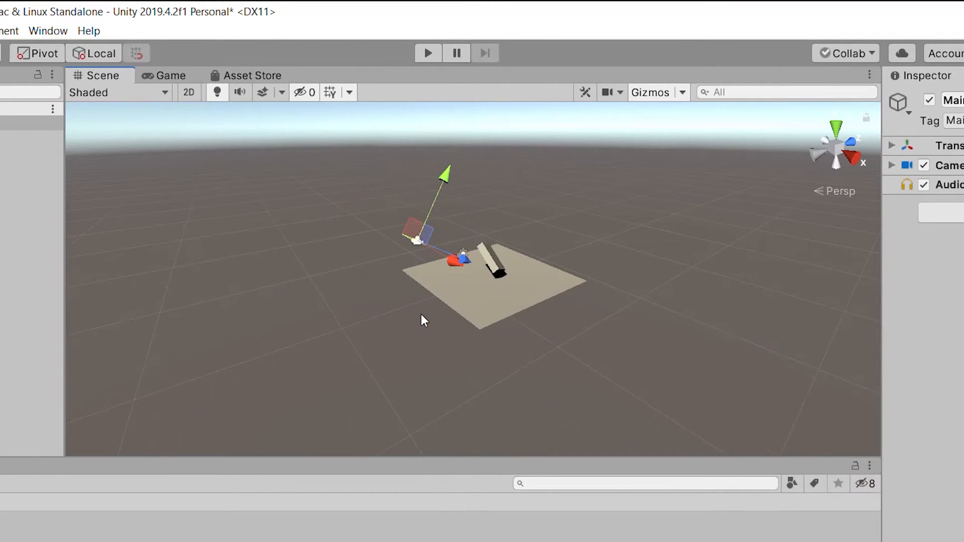
left_click_drag(422, 315, 597, 311, "alt")
middle_click_drag(596, 311, 543, 294, "alt")
right_click_drag(543, 294, 628, 269, "alt")
left_click_drag(293, 272, 302, 210, "alt")
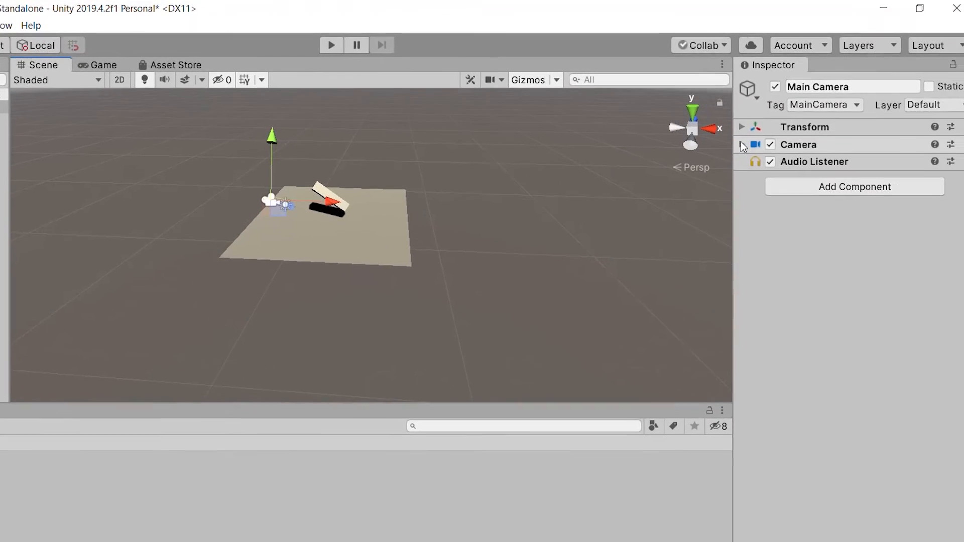
left_click(892, 165)
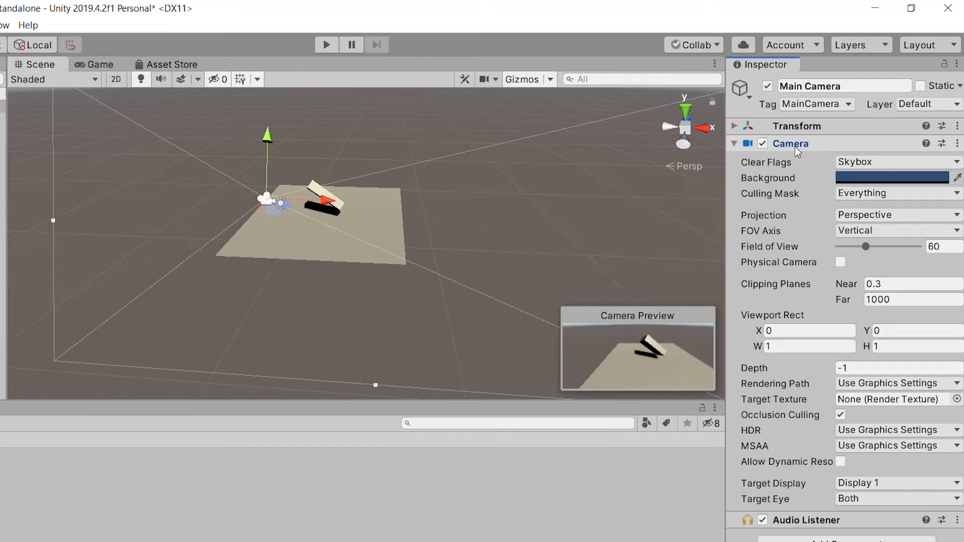
left_click_drag(365, 206, 267, 163, "alt")
- Save the scene and run the game briefly to watch the cube fall onto the plane
key("ctrl+s")
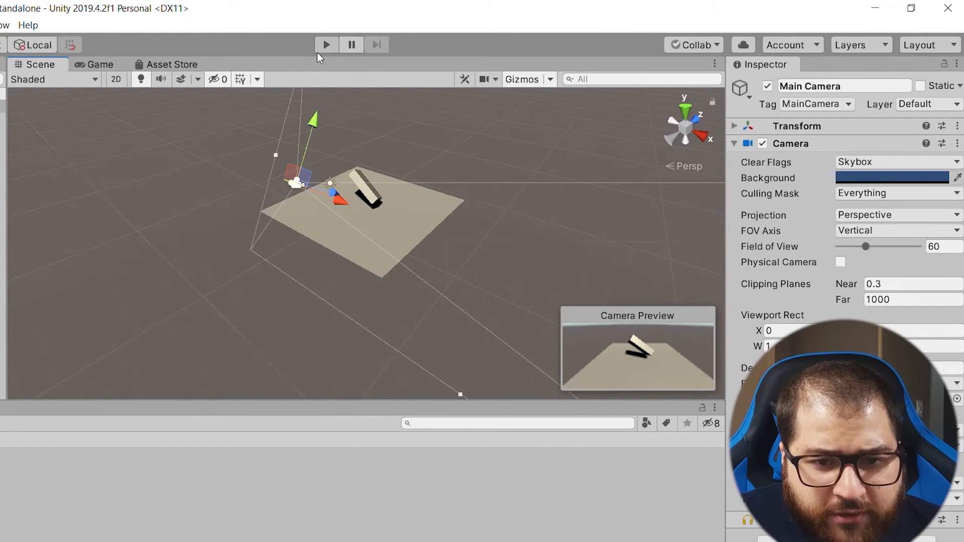
left_click(323, 46)
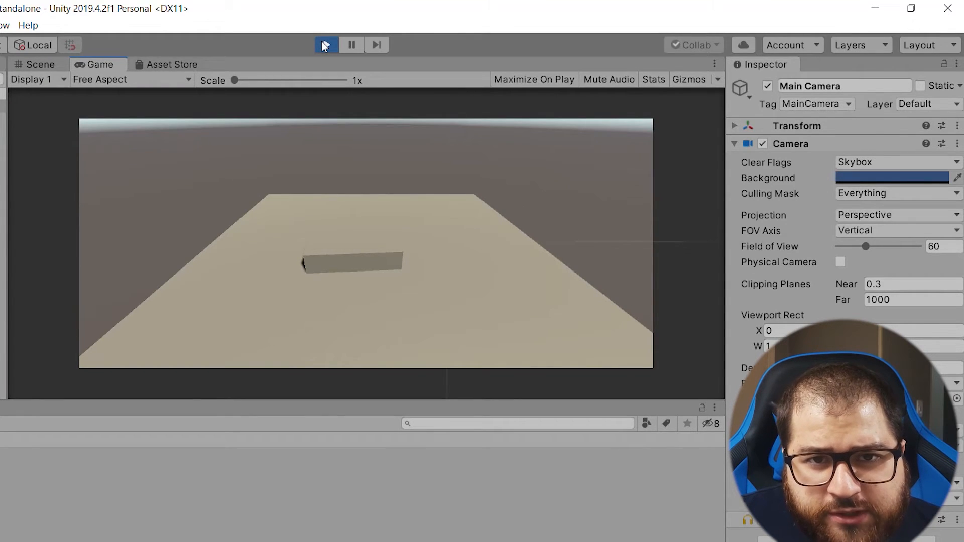
left_click(323, 45)
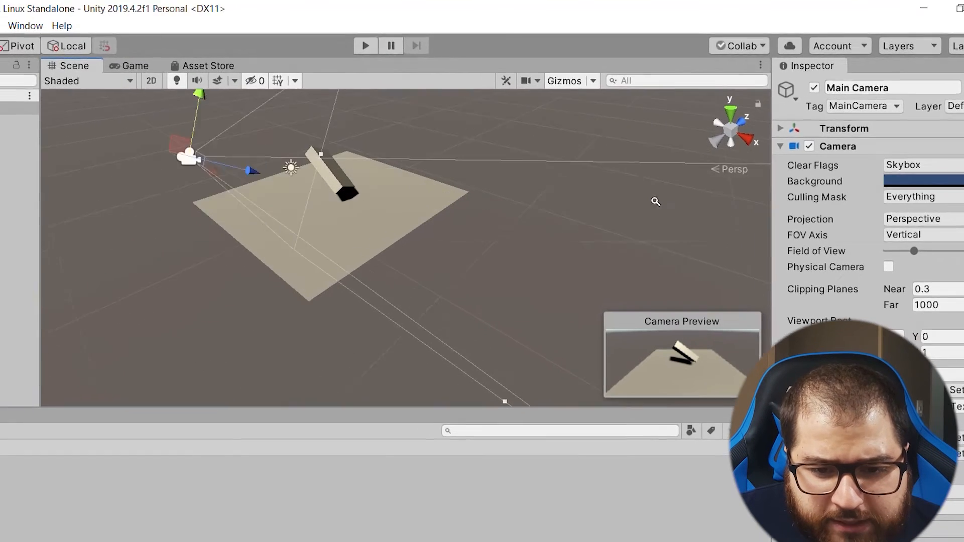
- Duplicate the tilted cube and move the copy up and away from the original
right_click_drag(652, 202, 698, 204, "alt")
middle_click_drag(334, 214, 458, 217)
left_click_drag(356, 211, 538, 211, "alt")
middle_click_drag(361, 218, 256, 272)
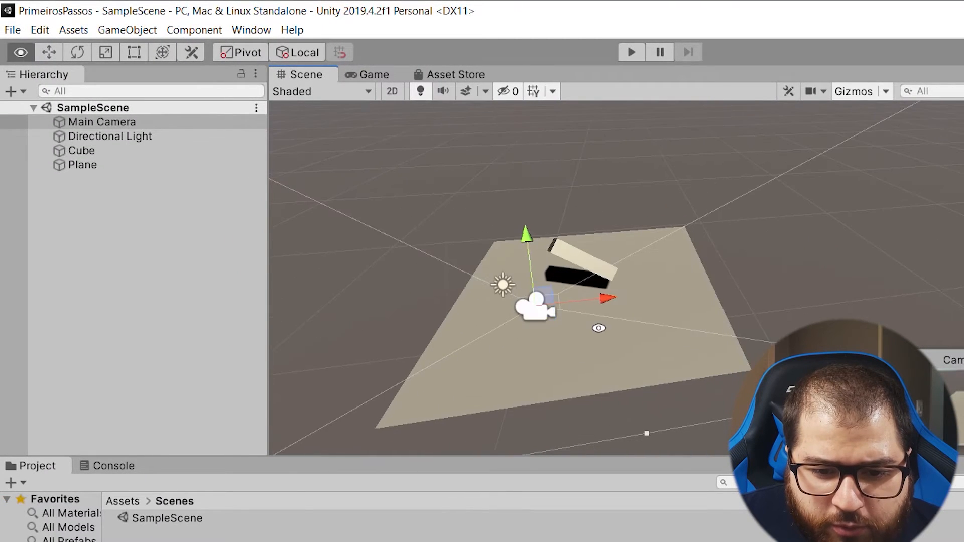
scroll(599, 328, "up", 3, "alt")
left_click_drag(493, 317, 653, 251, "alt")
left_click(495, 320)
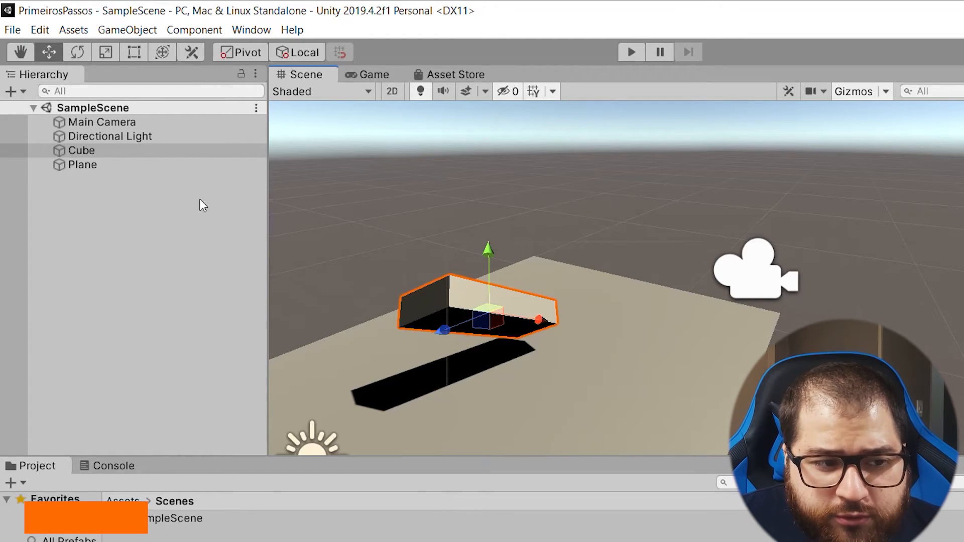
right_click(82, 150)
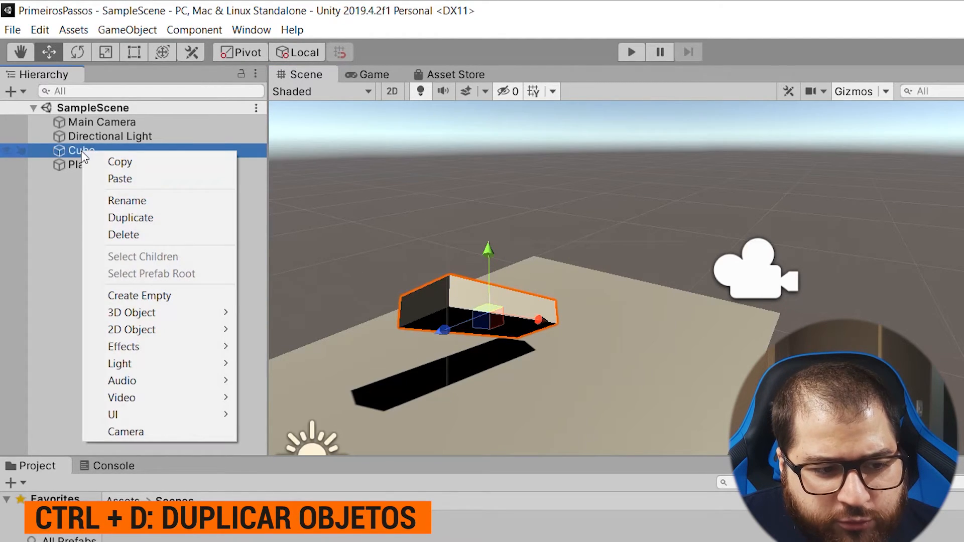
left_click(161, 222)
left_click_drag(497, 251, 578, 188, "alt")
- Rotate and reposition the duplicated cube above the plane with the combined Transform tool, undoing the last change
key("y")
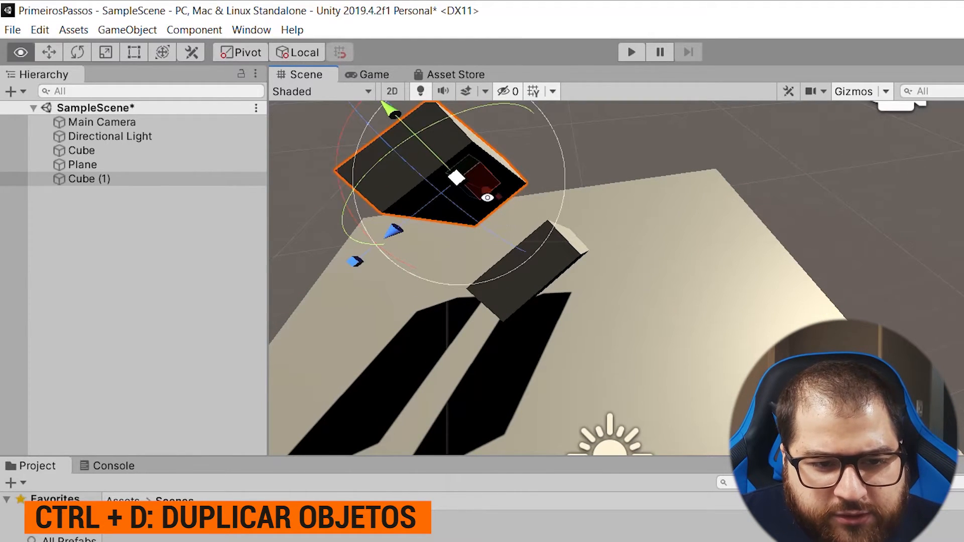
left_click_drag(504, 212, 477, 231, "alt")
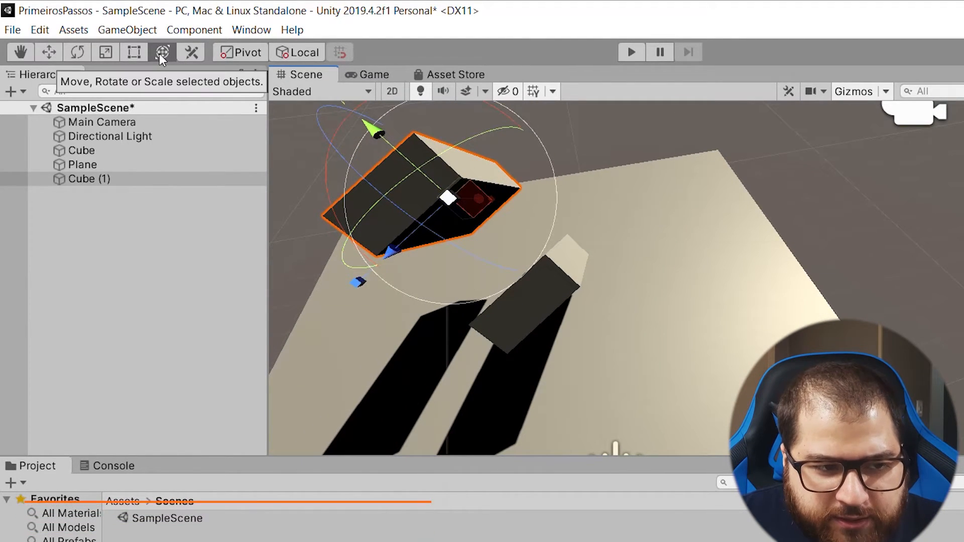
left_click_drag(479, 182, 503, 299, "alt")
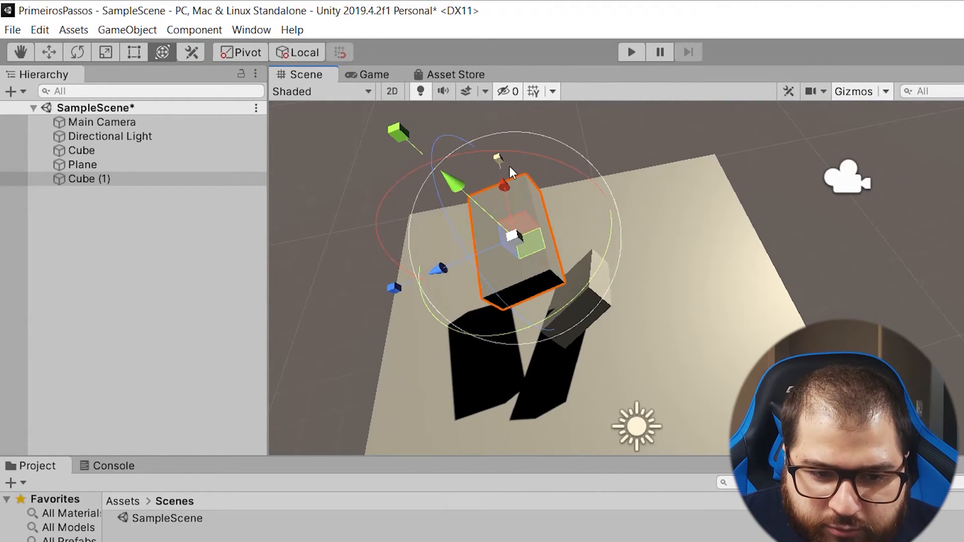
key("ctrl+z")
- Duplicate the selected cube again, move the new copy towards the plane's far corner and rotate it
key("ctrl+d")
key("w")
left_click_drag(518, 243, 706, 162)
key("r")
key("e")
middle_click_drag(706, 162, 671, 237)
- Create another duplicate of the cube at the far corner, move it back towards the other cubes and change its rotation
key("ctrl+d")
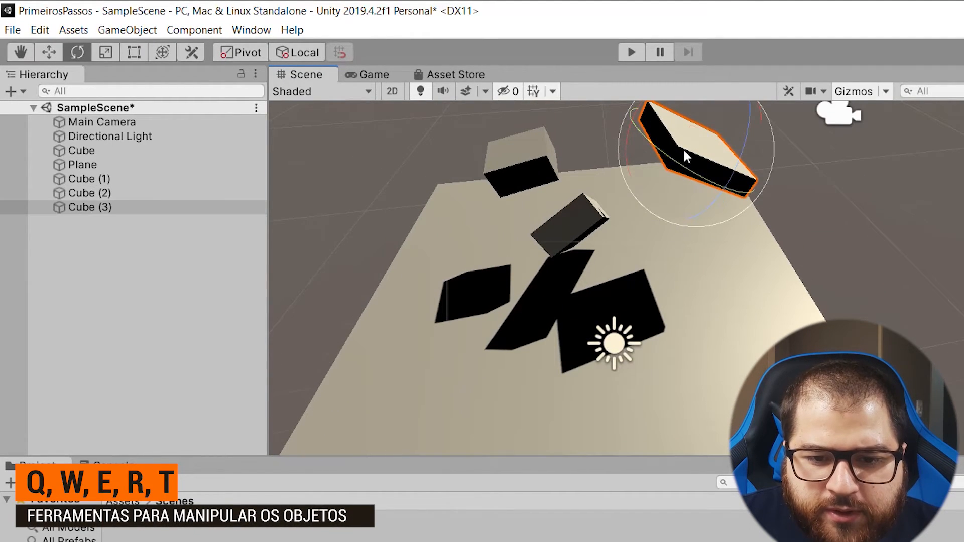
key("w")
left_click_drag(697, 142, 583, 198)
left_click_drag(523, 243, 797, 236, "alt")
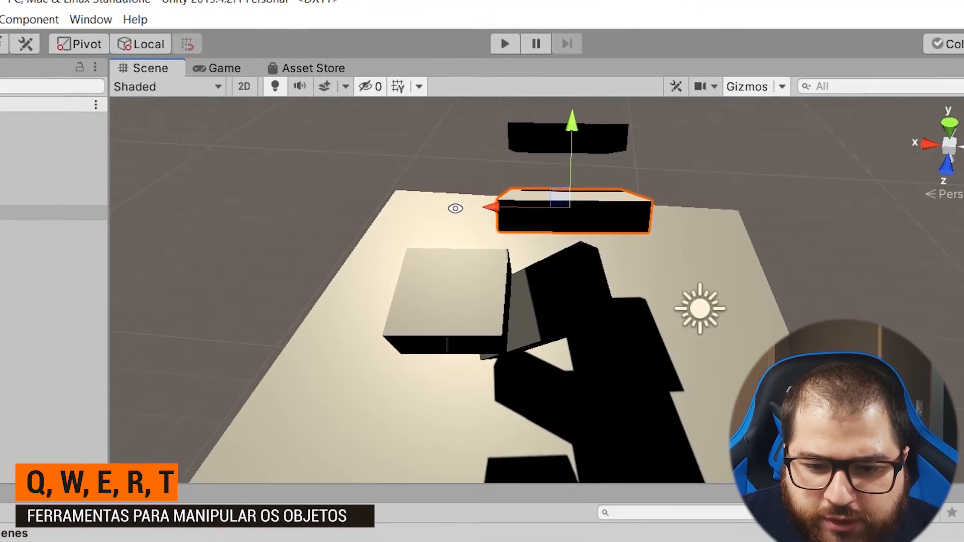
left_click_drag(456, 209, 700, 218, "alt")
left_click_drag(637, 216, 514, 119, "alt")
key("e")
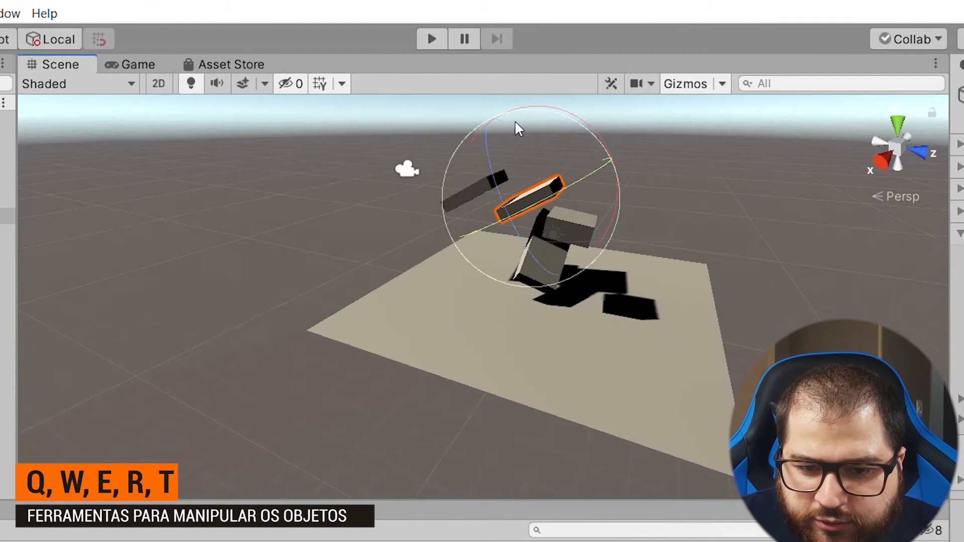
left_click_drag(578, 164, 530, 248, "alt")
- Make one more cube copy, place it apart from the others above the plane's edge and turn it to a different angle
key("w")
left_click_drag(548, 217, 638, 193)
key("e")
left_click_drag(638, 157, 693, 245)
- Run the game to watch all the cubes fall, stop it and inspect the cube arrangement from another angle
left_click(428, 38)
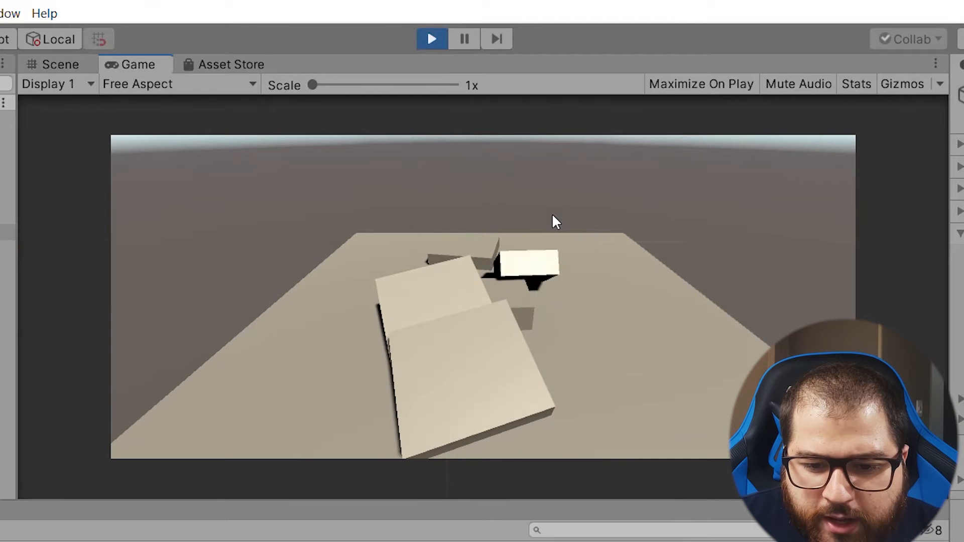
left_click(431, 40)
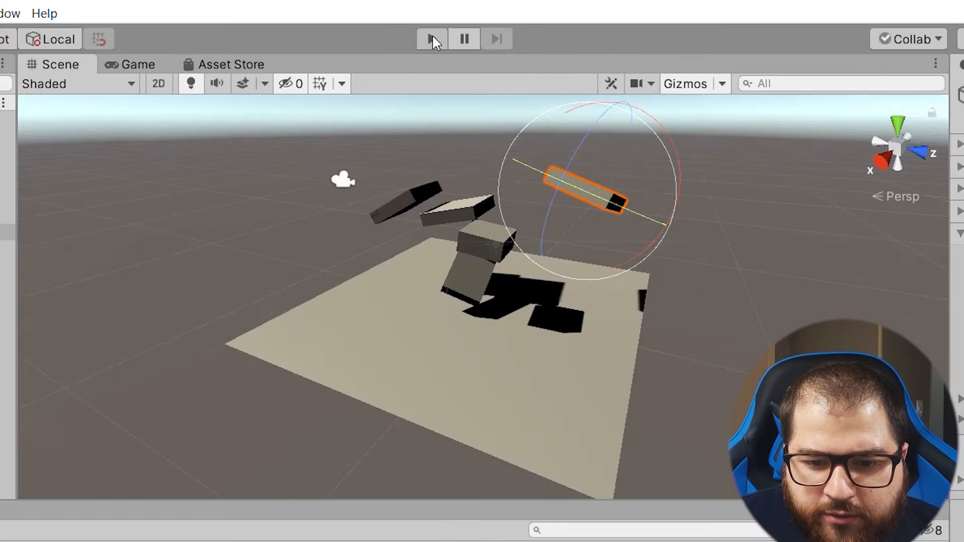
left_click_drag(462, 173, 685, 278, "alt")
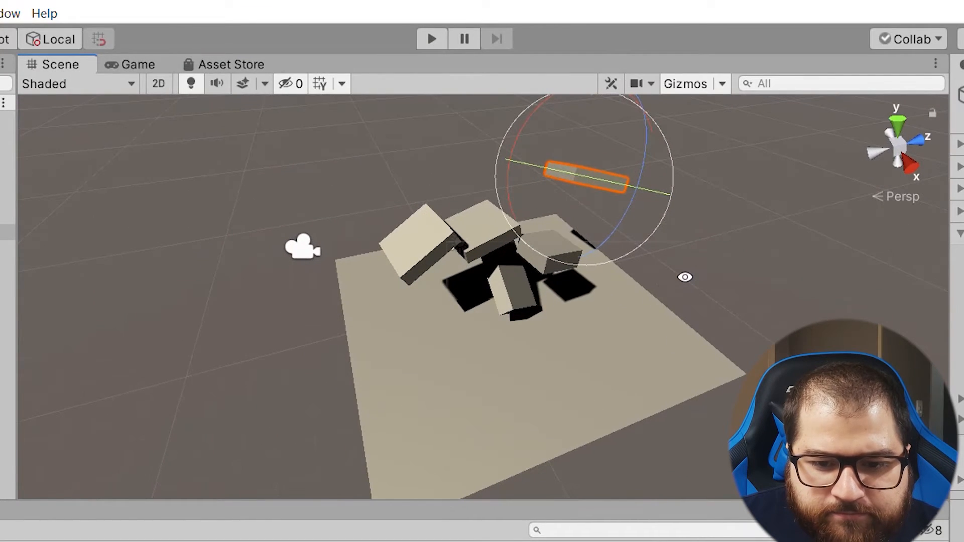
- Play the scene to watch the differently angled cubes drop onto the plane, and stop the simulation
left_click(433, 39)
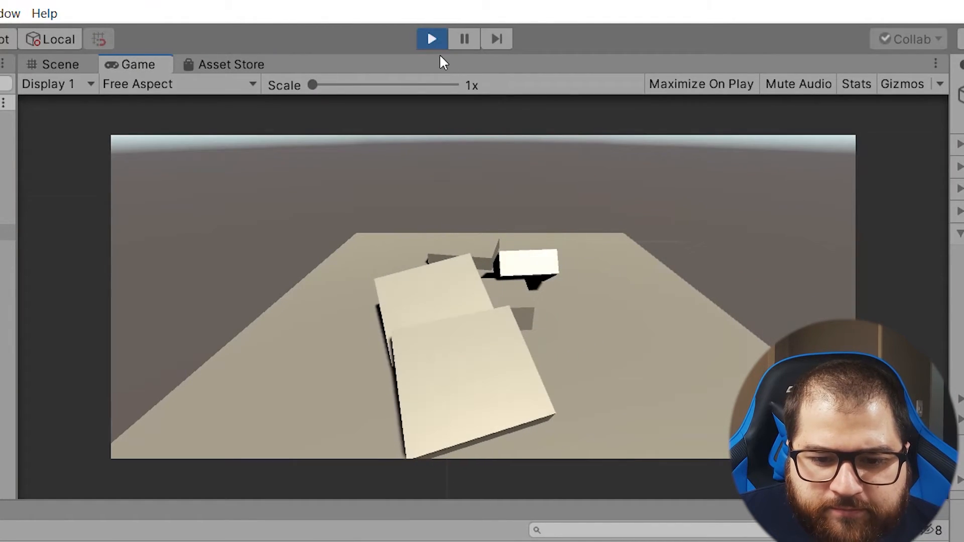
left_click(432, 39)
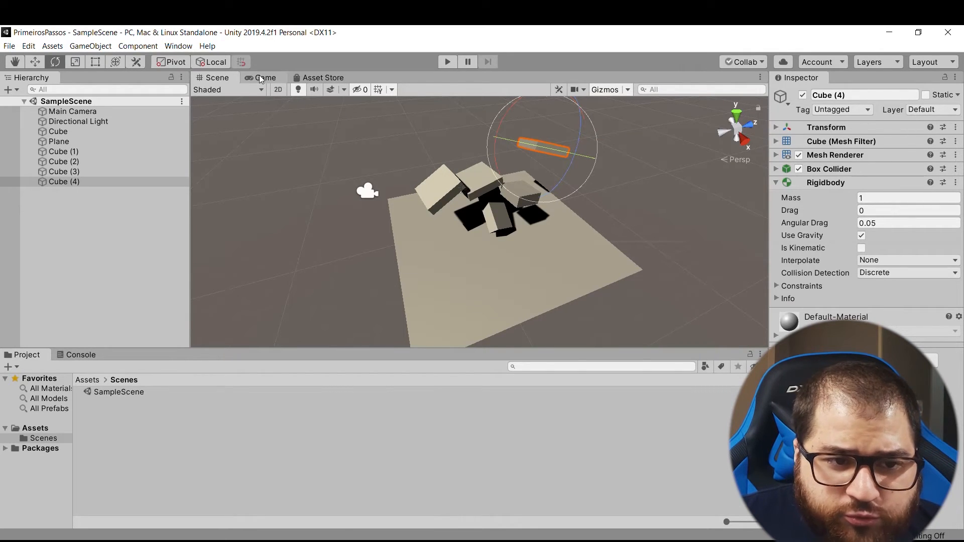
- Dock the Game view beside the Scene view and widen it so both are visible together
left_click_drag(258, 77, 688, 193)
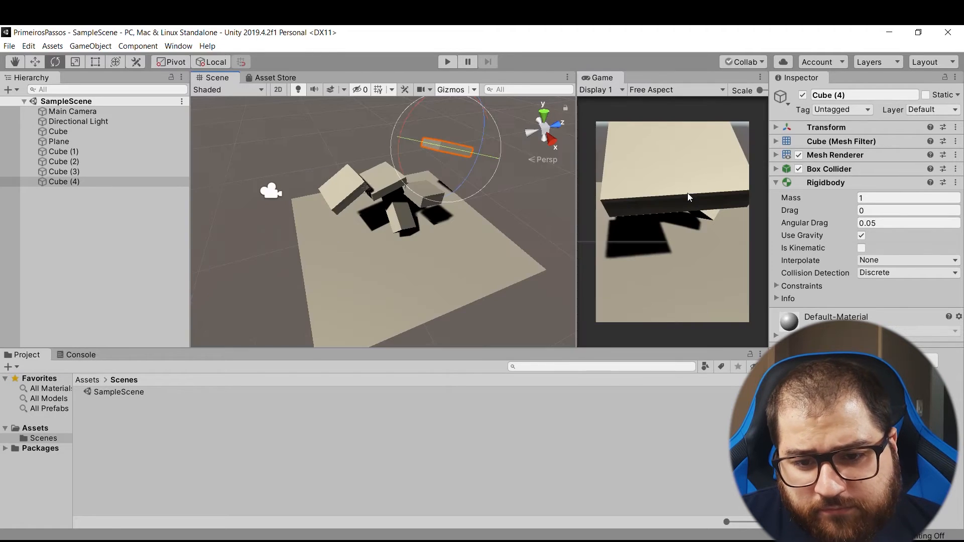
left_click_drag(577, 192, 437, 185)
left_click_drag(462, 77, 631, 216)
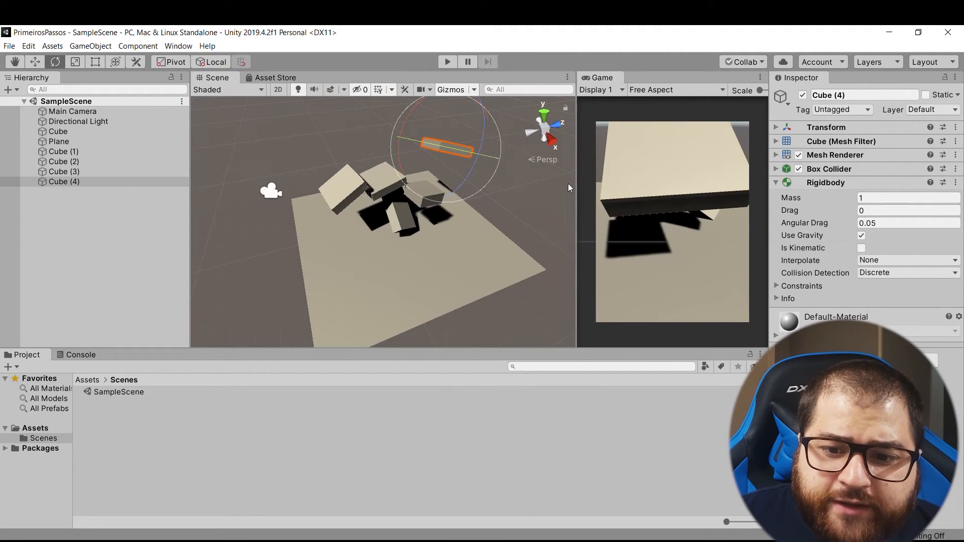
left_click_drag(577, 183, 433, 183)
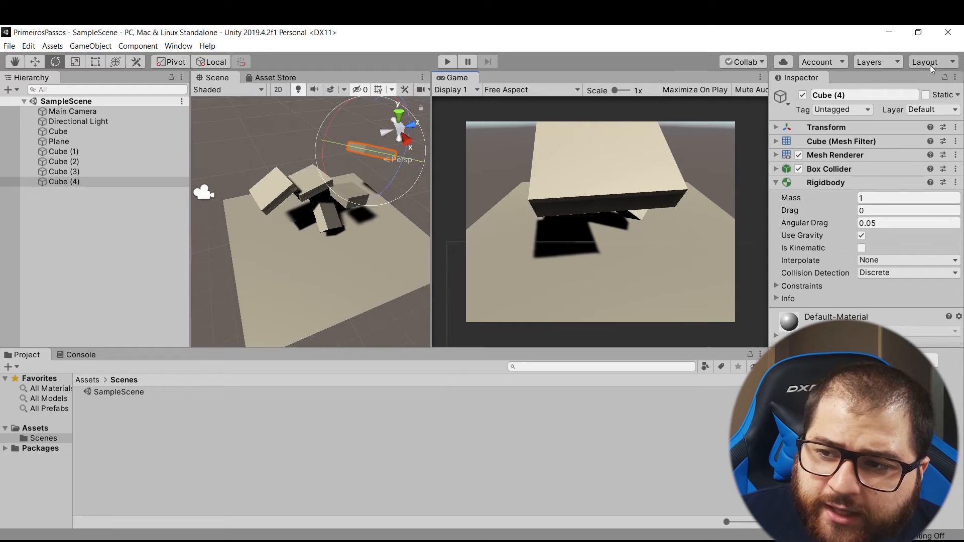
left_click(916, 64)
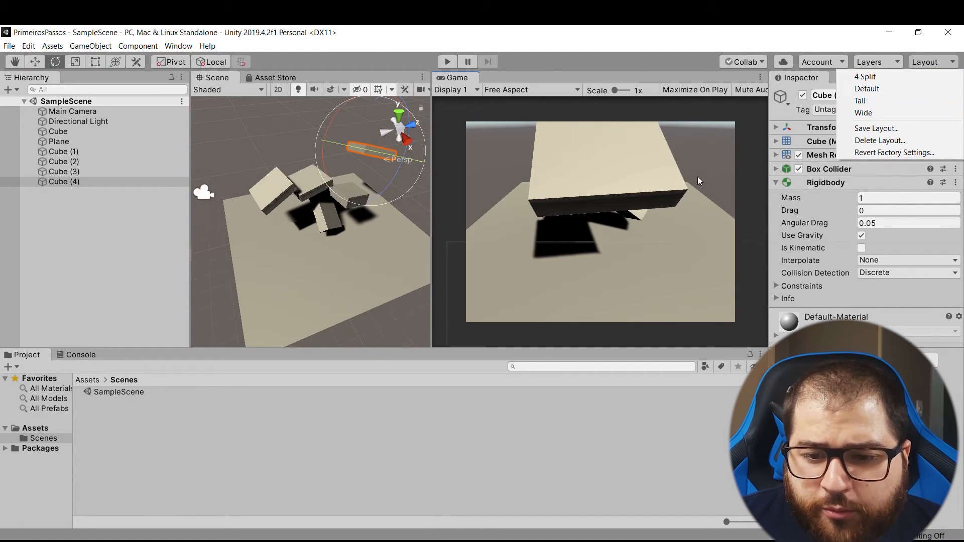
left_click(573, 178)
- Redock the Hierarchy next to the Inspector with the Project window beneath it, and the Console under the Inspector
left_click_drag(31, 77, 748, 137)
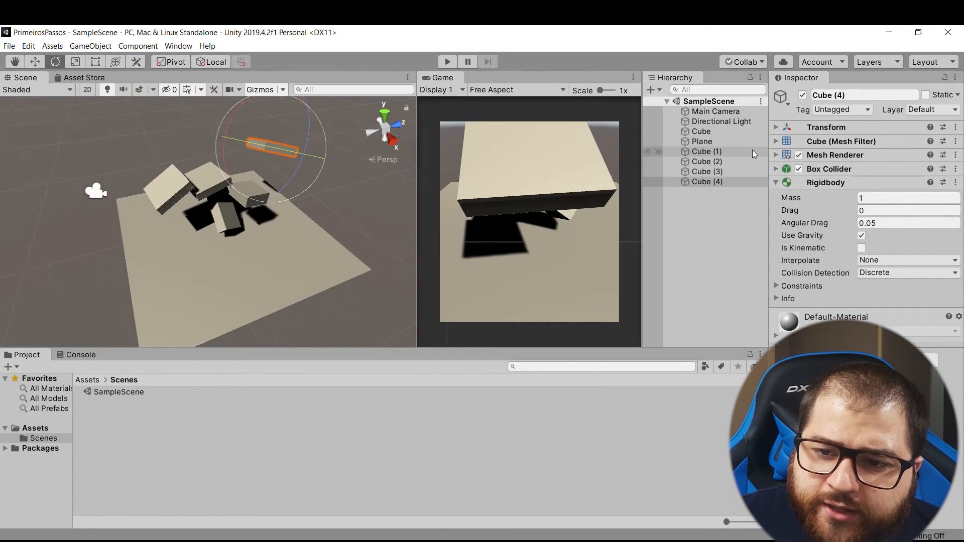
left_click(32, 355)
left_click_drag(33, 357, 696, 286)
left_click_drag(29, 386, 854, 420)
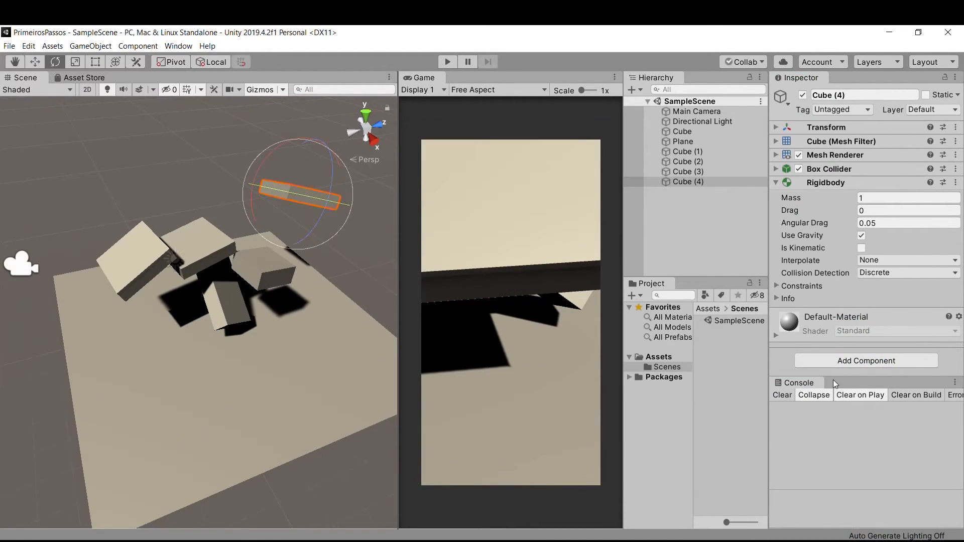
- Dock the Game view below the Scene view and resize the window areas to give both views more room
left_click_drag(416, 81, 249, 387)
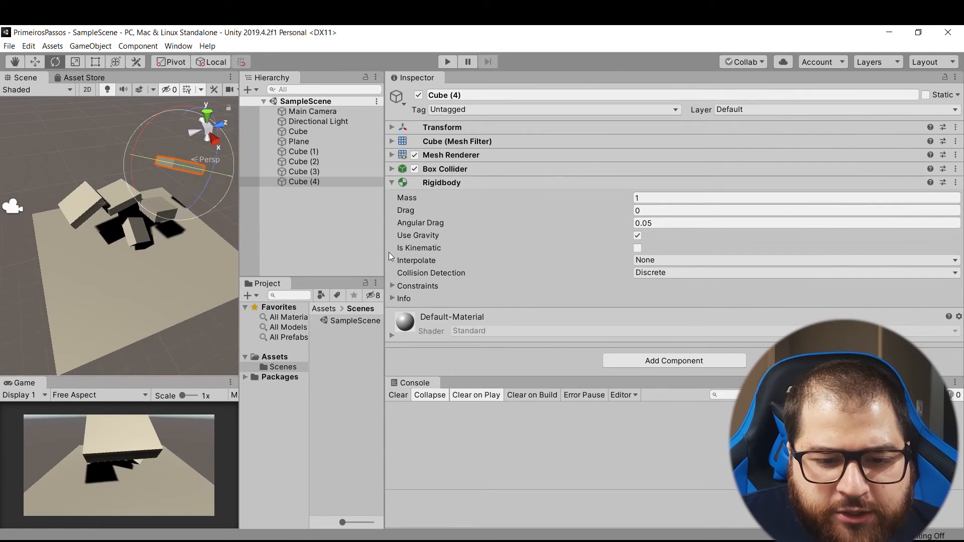
left_click_drag(389, 252, 701, 254)
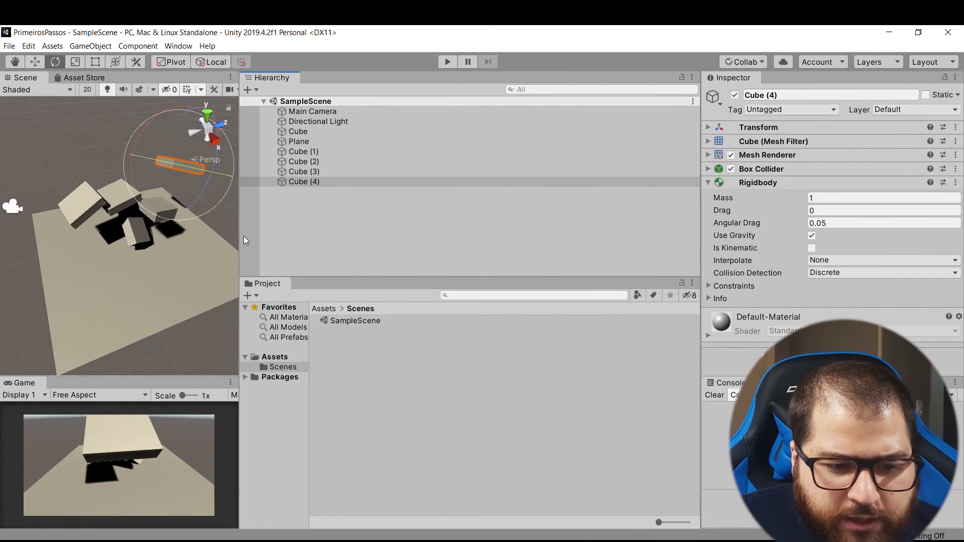
left_click_drag(240, 236, 487, 236)
left_click_drag(304, 385, 345, 289)
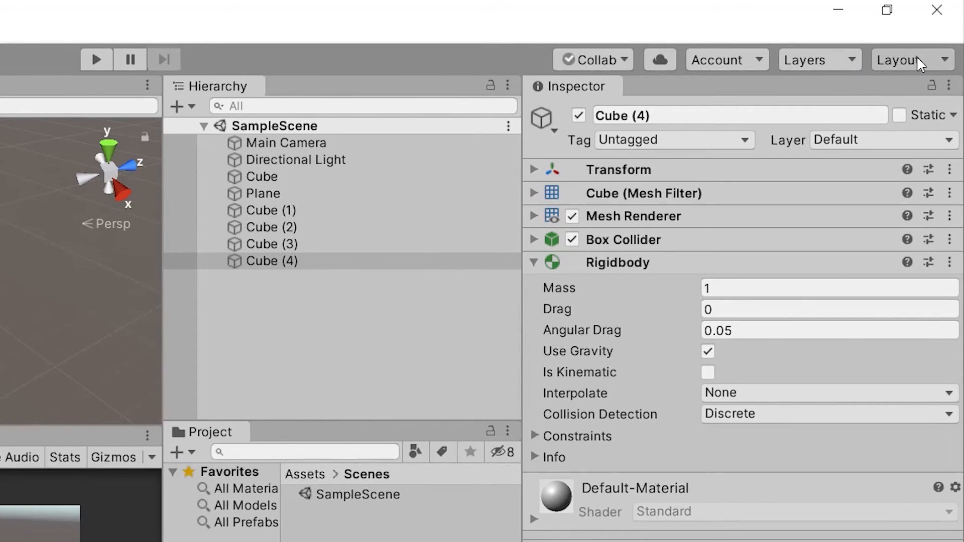
- Save the current window arrangement as a layout named MyLayout
left_click(920, 64)
left_click(862, 174)
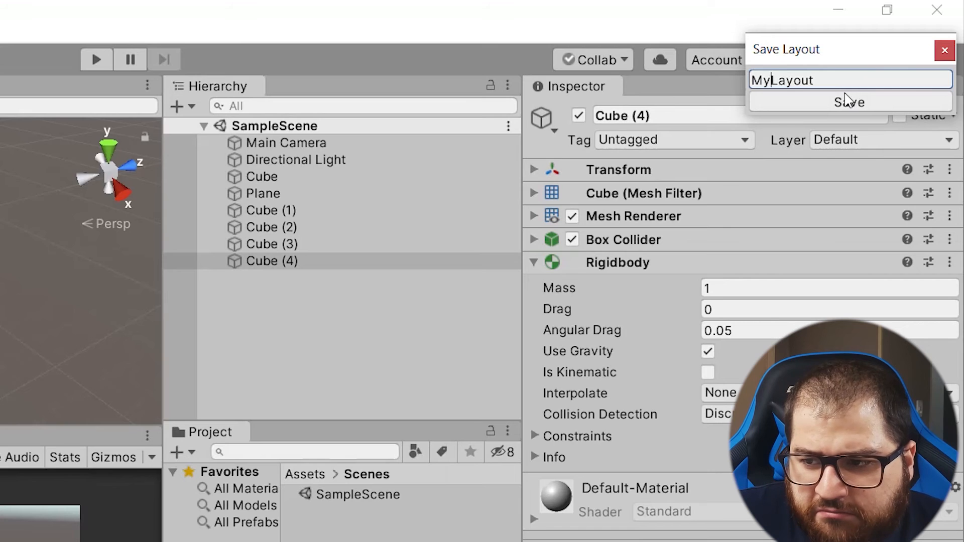
left_click(849, 102)
- Switch to the 2 by 3 layout and dock the Project window below the Hierarchy
left_click(905, 60)
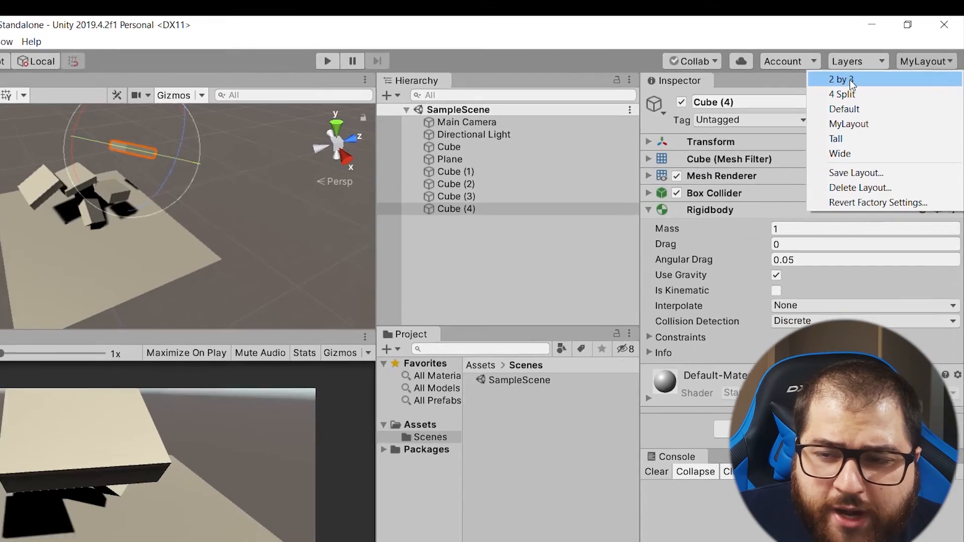
left_click(824, 84)
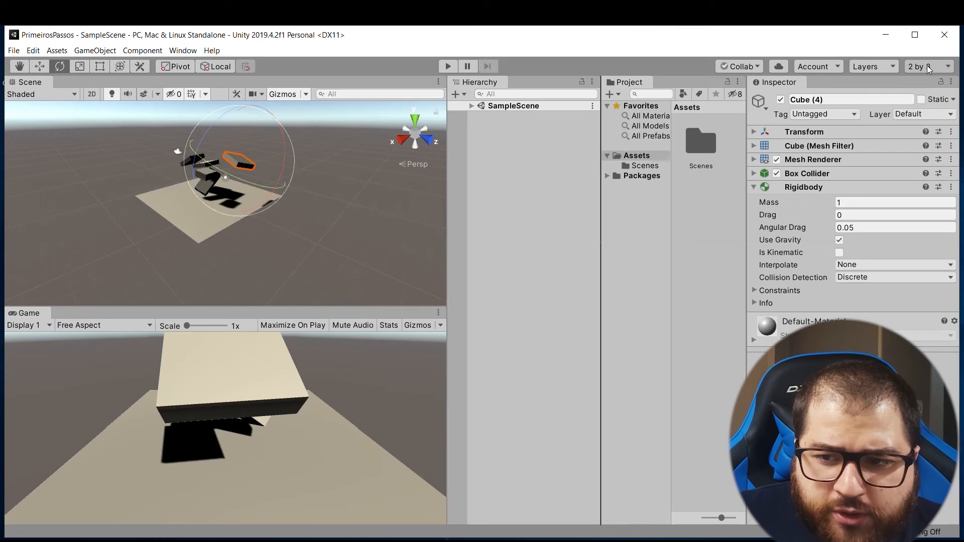
left_click_drag(617, 86, 541, 420)
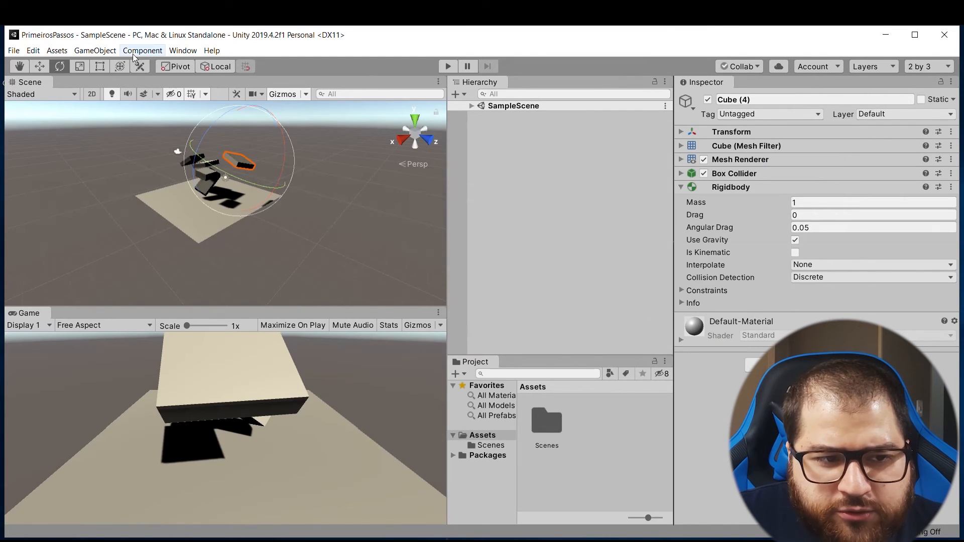
- Open the Console window, dock it beneath the Inspector and adjust its height
left_click(172, 52)
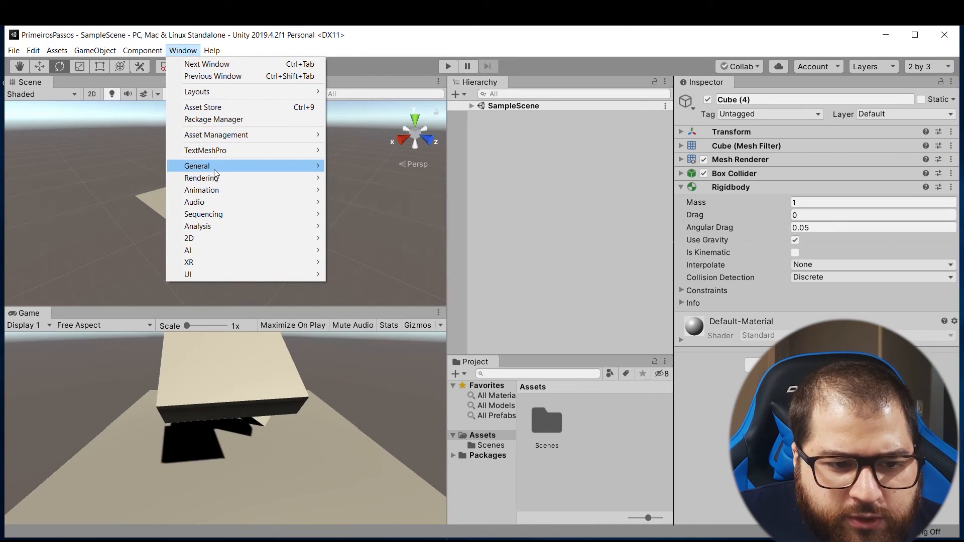
mouse_move(215, 173)
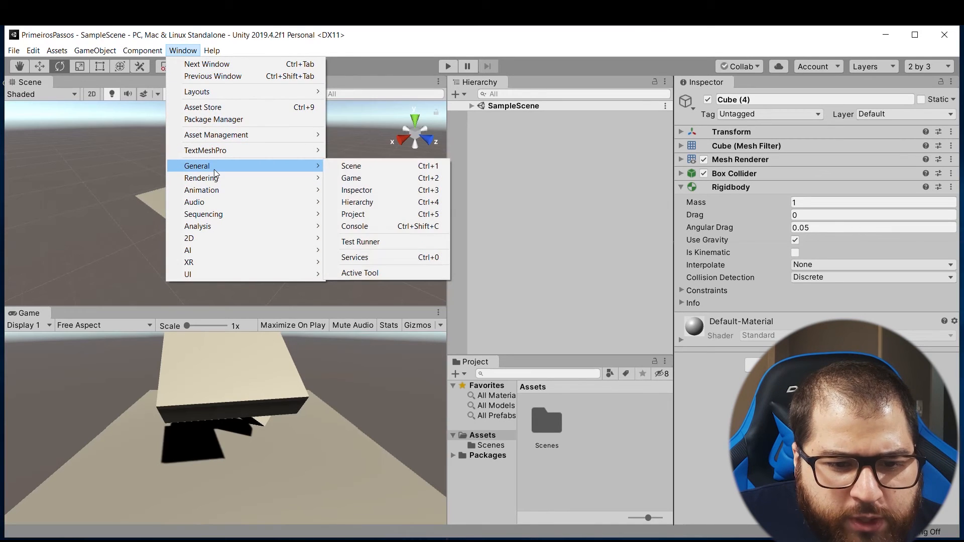
left_click(407, 228)
left_click_drag(517, 148, 740, 466)
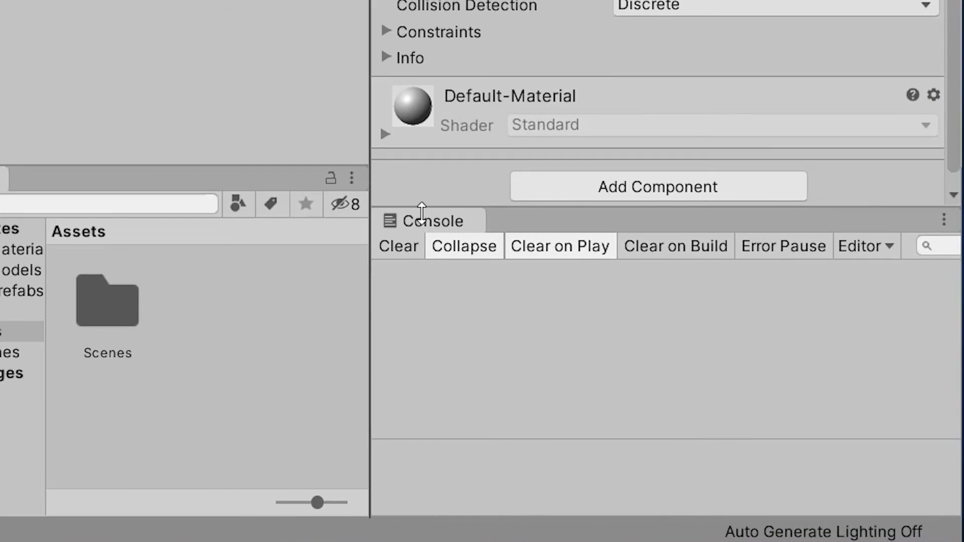
left_click_drag(482, 208, 408, 158)
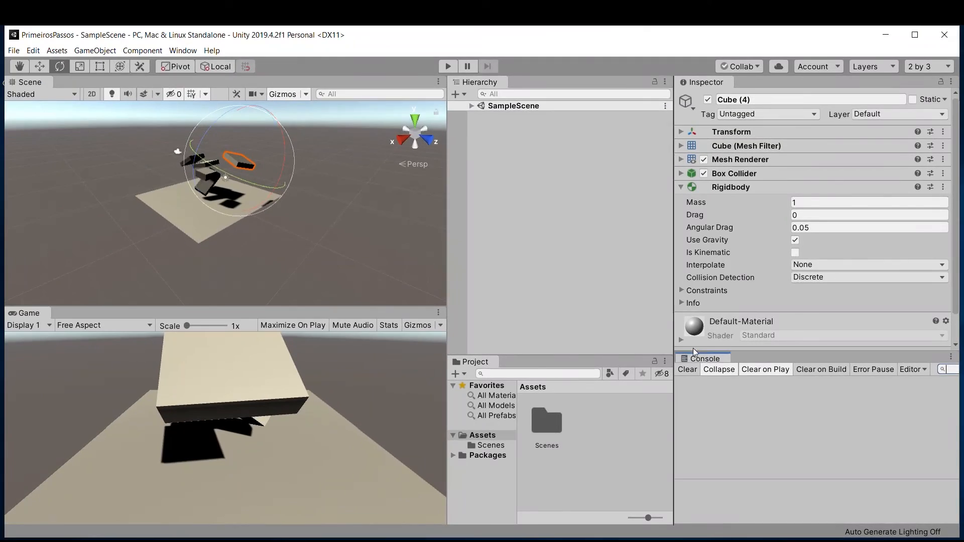
- Try other docking positions for the Console around the Hierarchy and Inspector, and adjust its size
left_click_drag(500, 235, 731, 404)
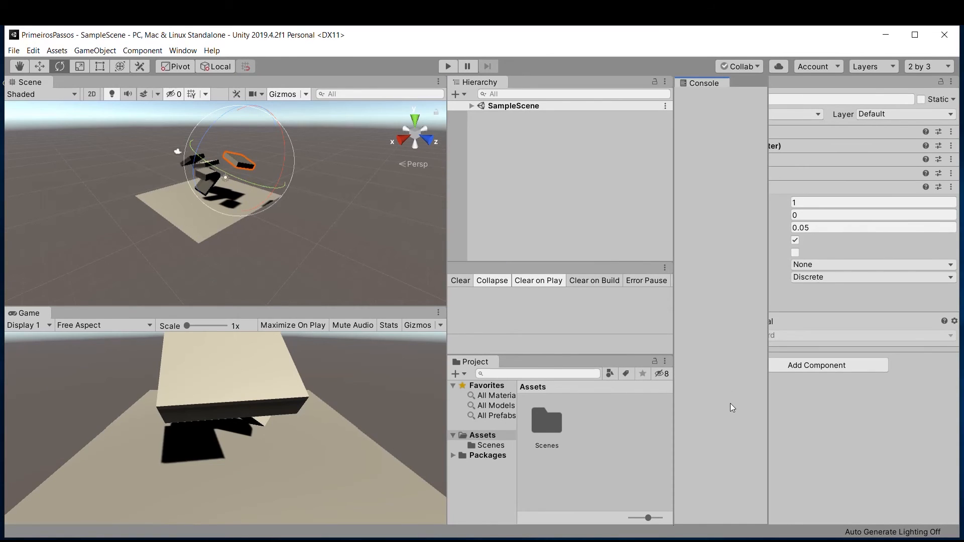
left_click_drag(767, 431, 708, 405)
left_click_drag(735, 374, 735, 326)
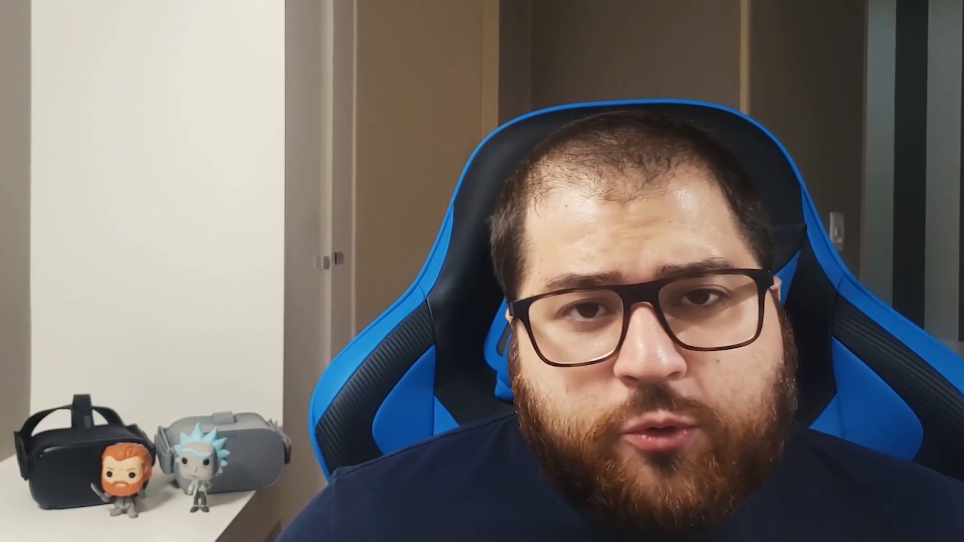